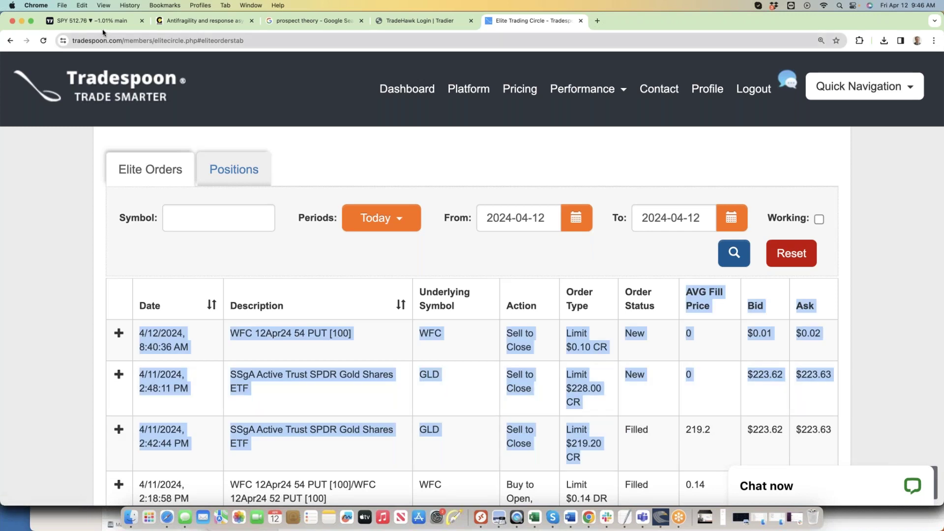
- Switch to the TradingView chart and load the SLV symbol
{"action": "left_click", "coordinate": [91, 21]}
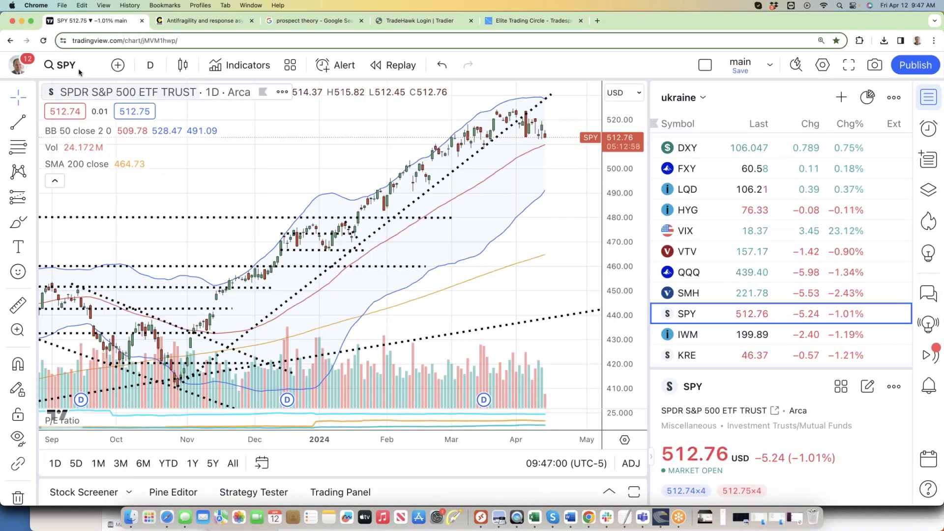
{"action": "left_click", "coordinate": [78, 72]}
{"action": "type", "text": "SLV"}
{"action": "key", "text": "Return"}
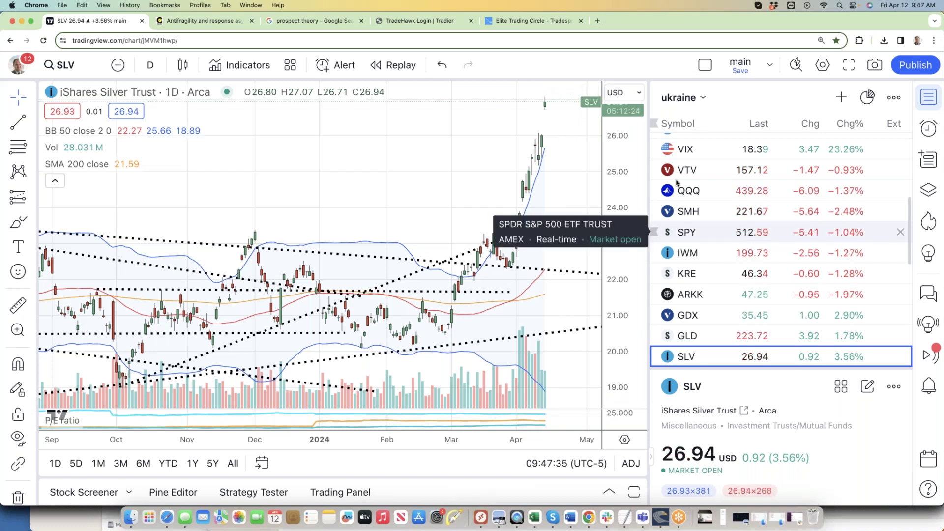
- Return to the Tradespoon Elite Trading Circle page and filter its positions by QQQ
{"action": "left_click", "coordinate": [534, 20]}
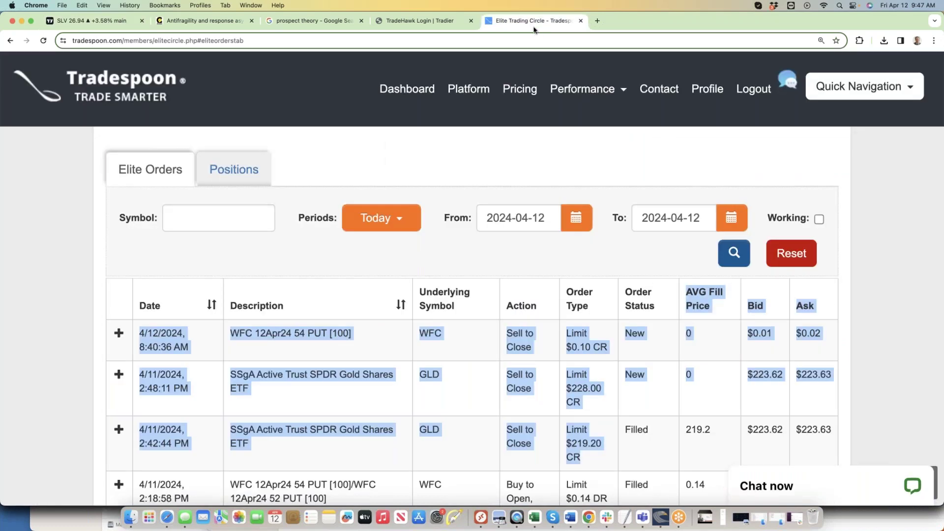
{"action": "left_click", "coordinate": [426, 415]}
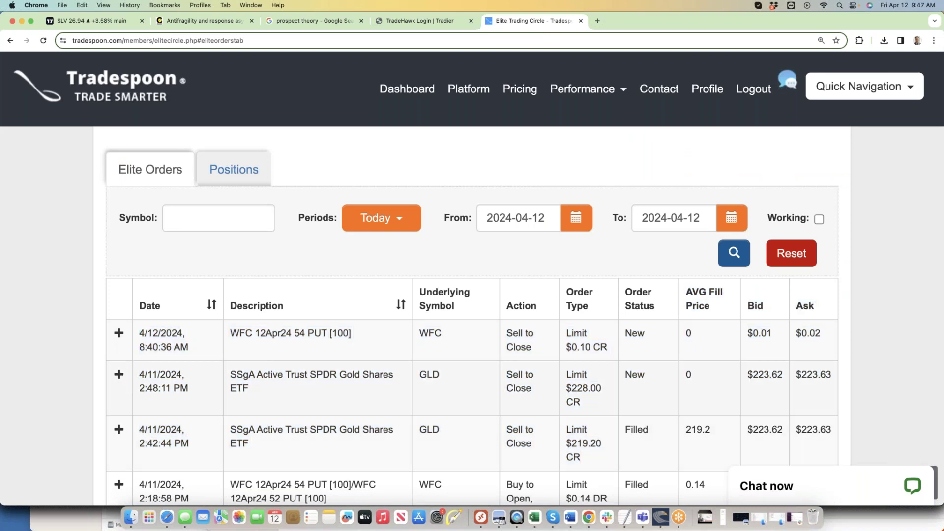
{"action": "left_click_drag", "start_coordinate": [702, 433], "coordinate": [637, 429]}
{"action": "left_click", "coordinate": [213, 169]}
{"action": "left_click", "coordinate": [204, 211]}
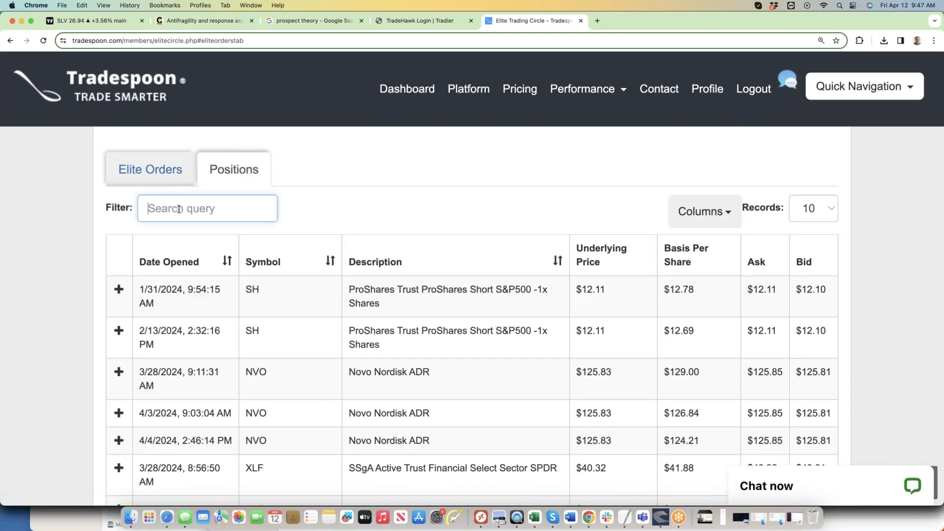
{"action": "type", "text": "QQQ"}
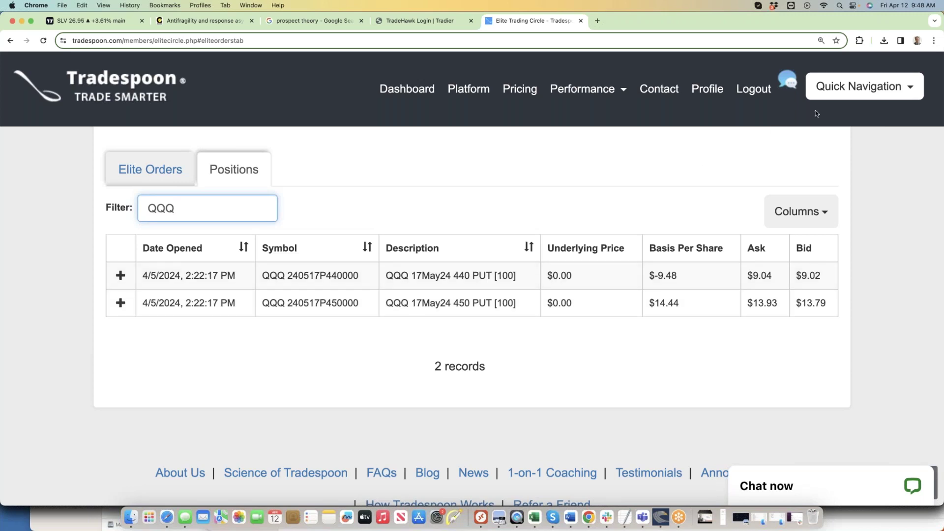
- Open the ActiveTrader stock picks for the Apr 12, 2024 trading date
{"action": "left_click", "coordinate": [841, 85]}
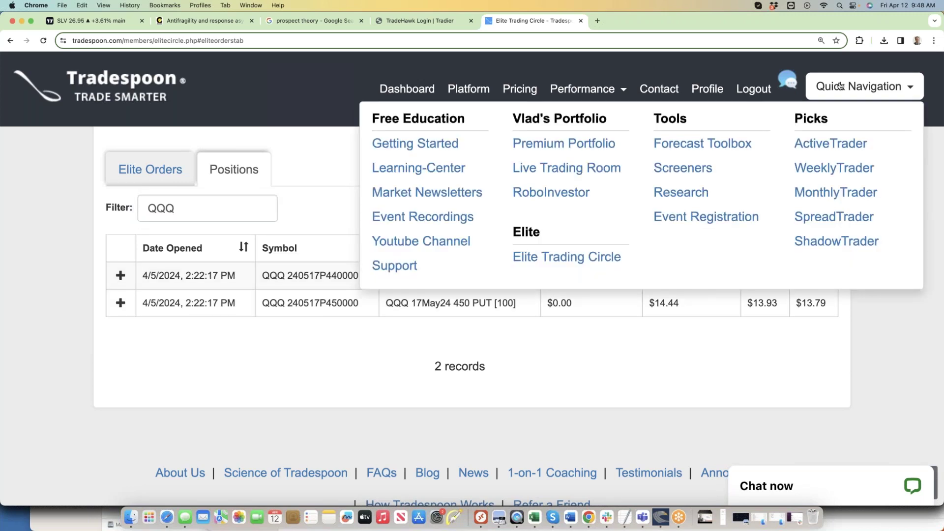
{"action": "left_click", "coordinate": [817, 144]}
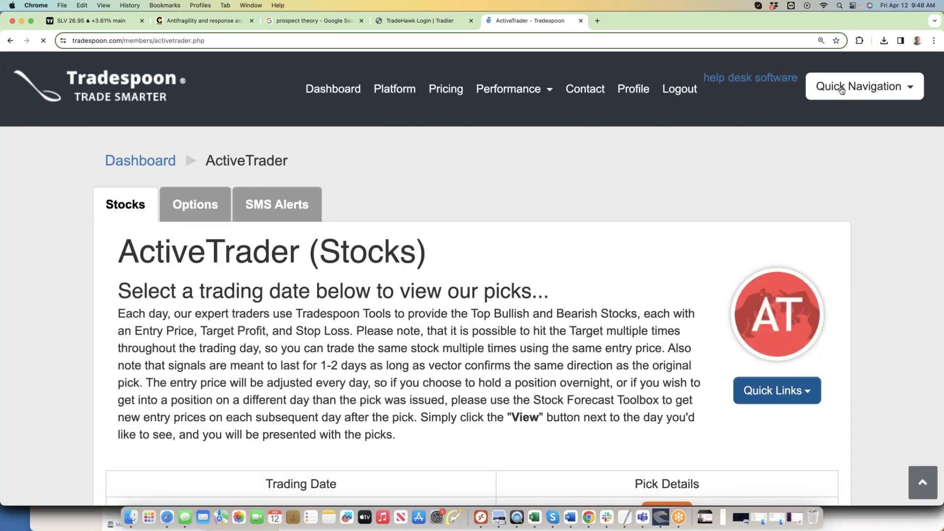
{"action": "left_click", "coordinate": [841, 88]}
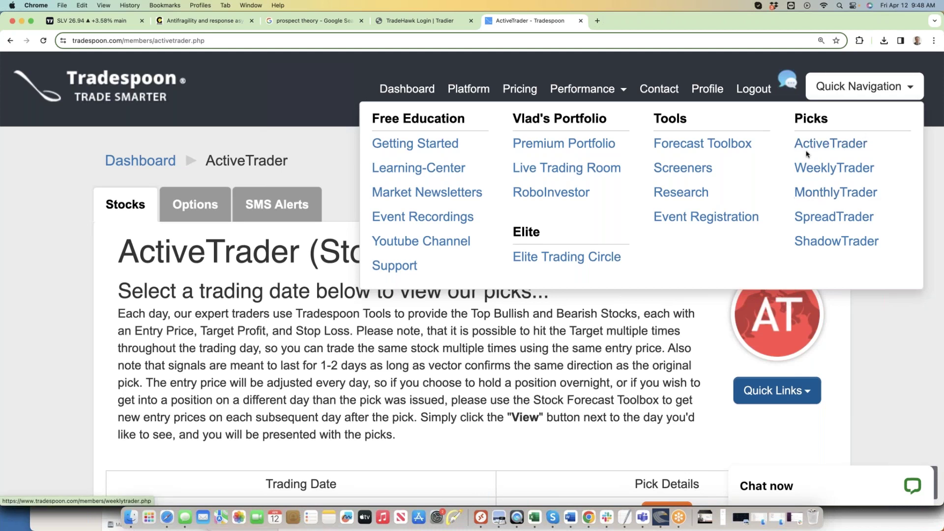
{"action": "left_click", "coordinate": [262, 317]}
{"action": "scroll", "coordinate": [655, 326], "scroll_direction": "down", "scroll_amount": 4}
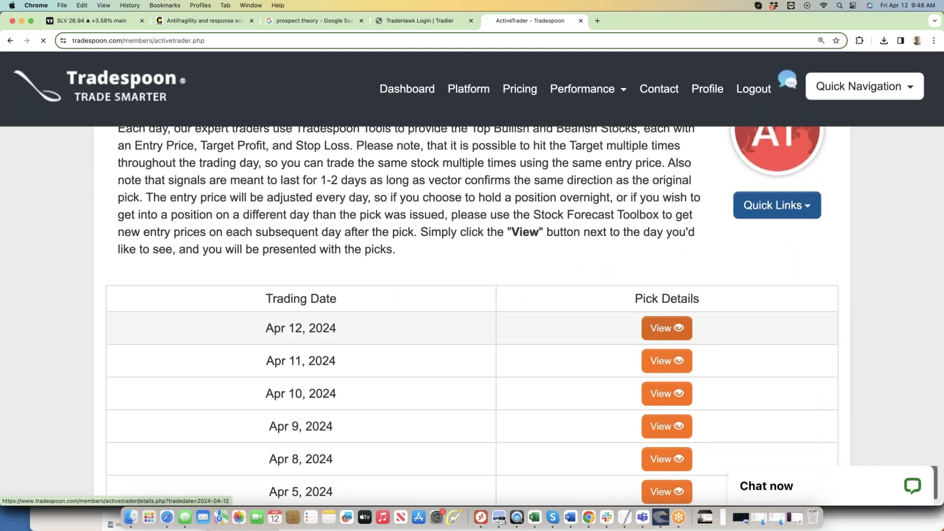
{"action": "left_click", "coordinate": [655, 326]}
- Examine the Exxon Mobil (XOM) bullish pick, comparing the Entry 1 prices of Strategy A and Strategy B with its chart
{"action": "scroll", "coordinate": [655, 326], "scroll_direction": "down", "scroll_amount": 1}
{"action": "scroll", "coordinate": [655, 326], "scroll_direction": "down", "scroll_amount": 5}
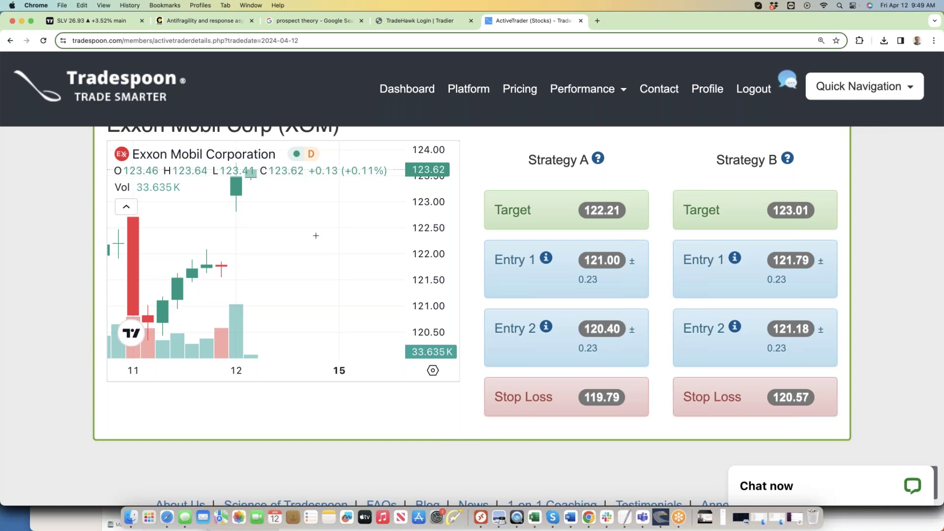
{"action": "scroll", "coordinate": [51, 273], "scroll_direction": "up", "scroll_amount": 4}
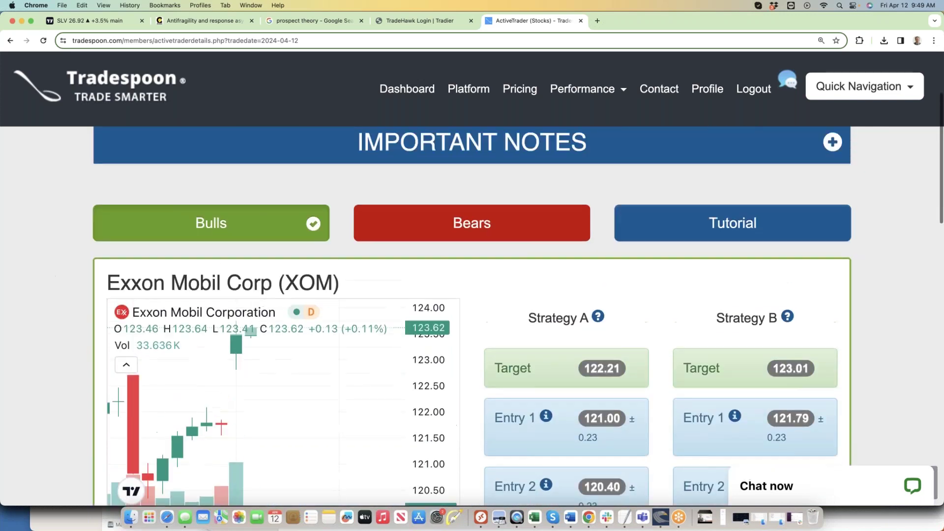
{"action": "scroll", "coordinate": [592, 417], "scroll_direction": "down", "scroll_amount": 3}
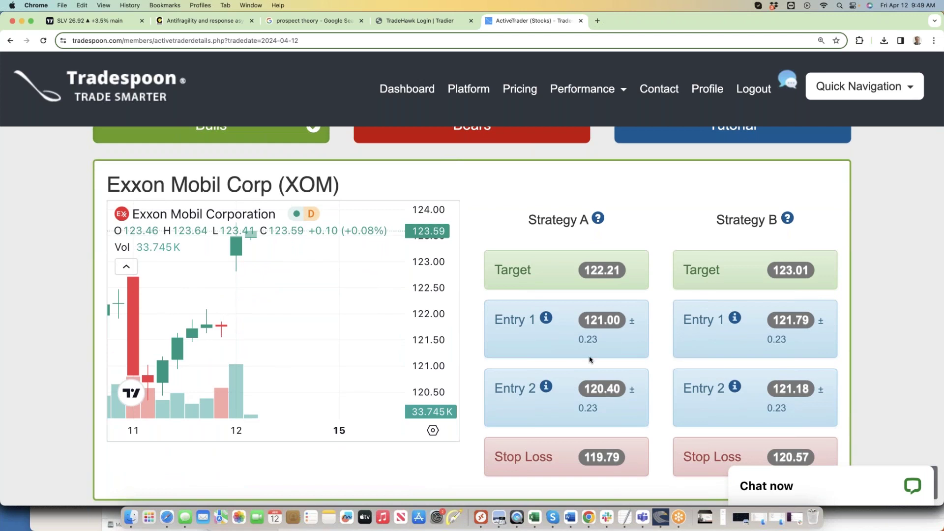
{"action": "double_click", "coordinate": [616, 322]}
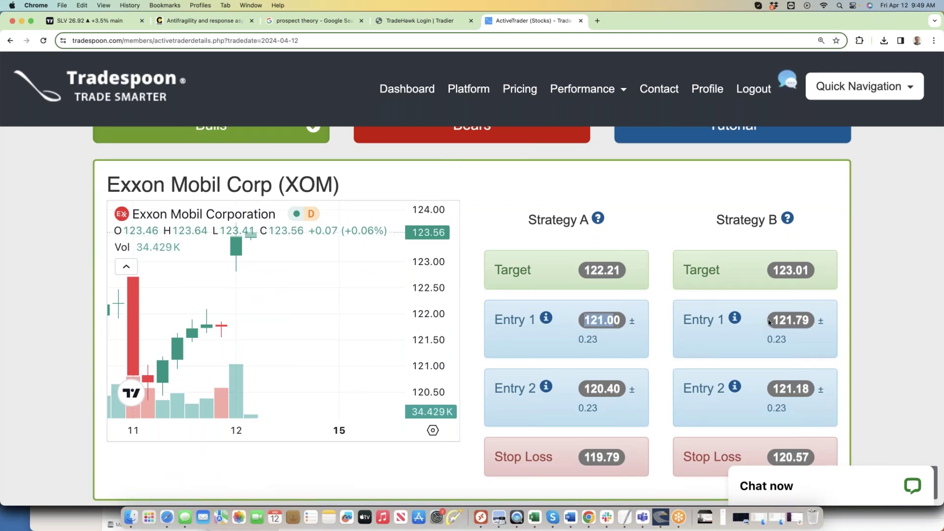
{"action": "left_click_drag", "start_coordinate": [771, 320], "coordinate": [805, 320]}
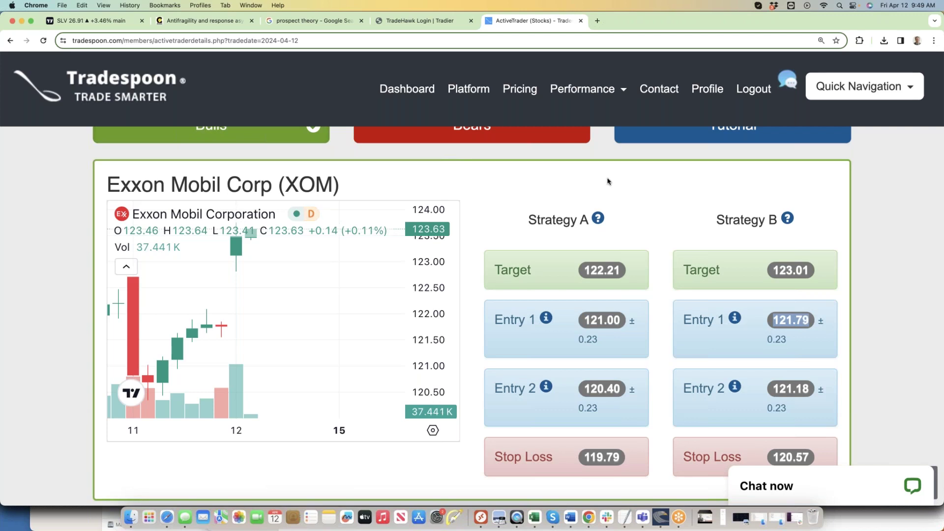
{"action": "mouse_move", "coordinate": [598, 219]}
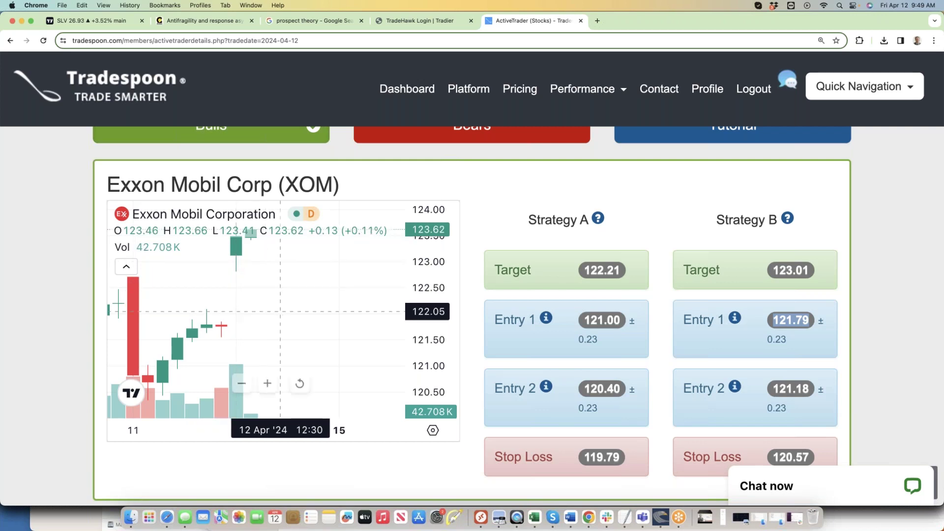
{"action": "left_click_drag", "start_coordinate": [502, 322], "coordinate": [536, 322]}
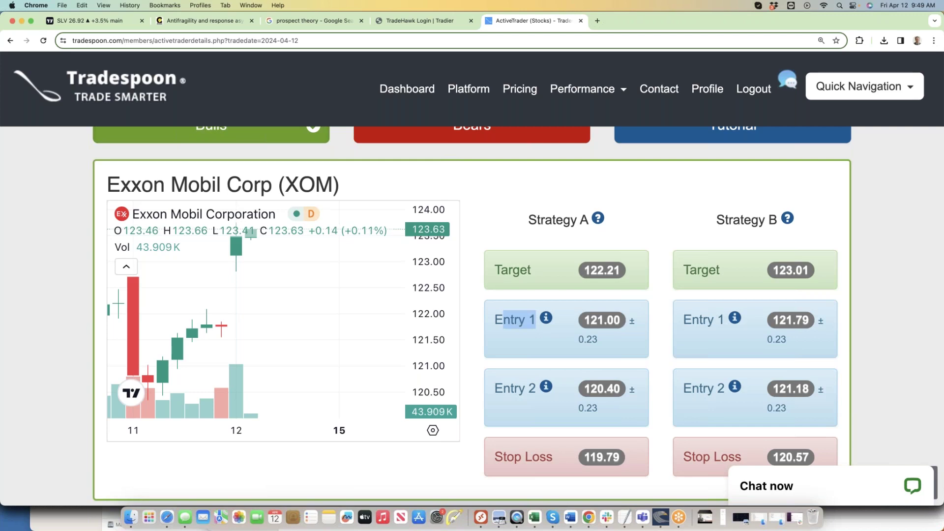
- Open the WeeklyTrader stock picks for the week beginning Apr 8, 2024, and view the Eaton Corp (ETN) pick
{"action": "left_click", "coordinate": [819, 82]}
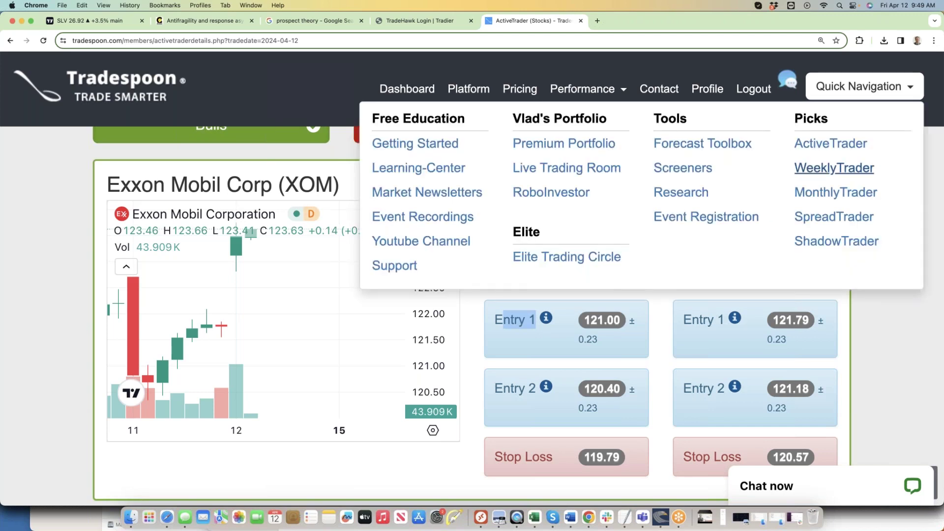
{"action": "left_click", "coordinate": [793, 172]}
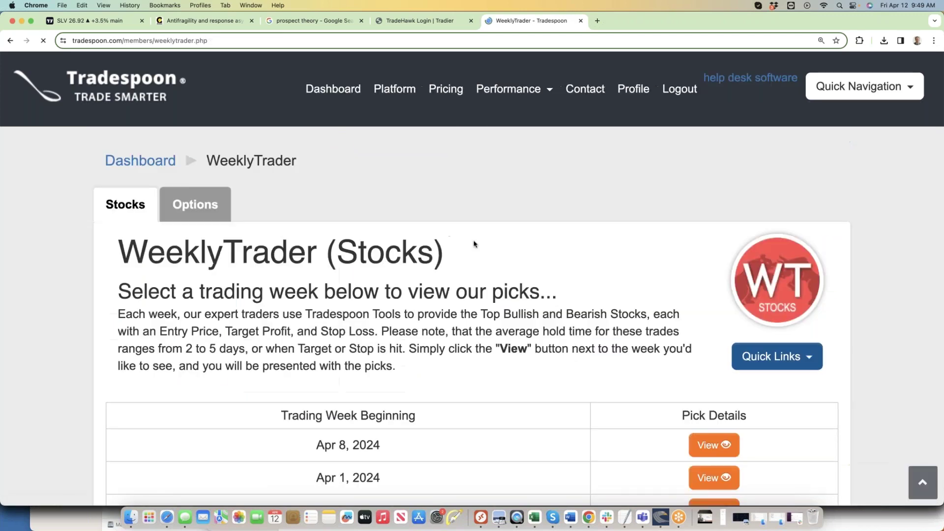
{"action": "left_click", "coordinate": [713, 444]}
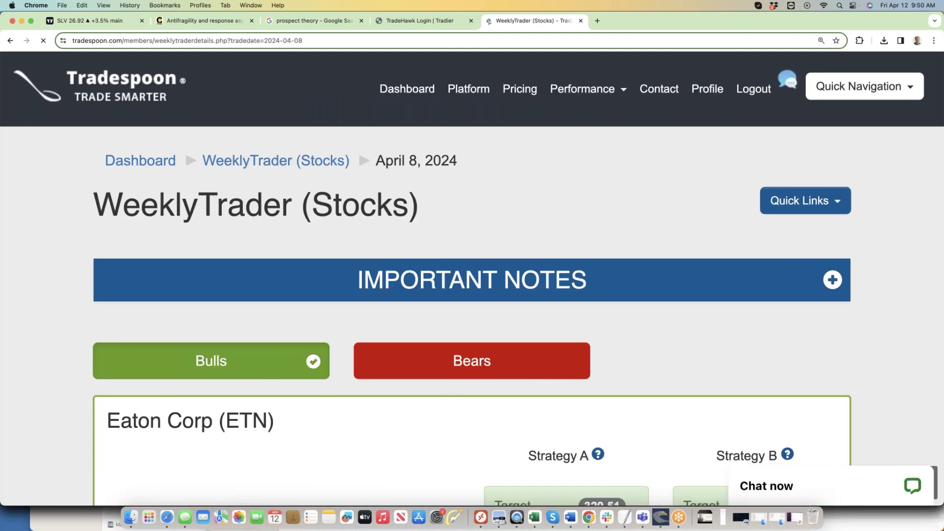
{"action": "scroll", "coordinate": [713, 444], "scroll_direction": "down", "scroll_amount": 3}
{"action": "scroll", "coordinate": [471, 315], "scroll_direction": "down", "scroll_amount": 5}
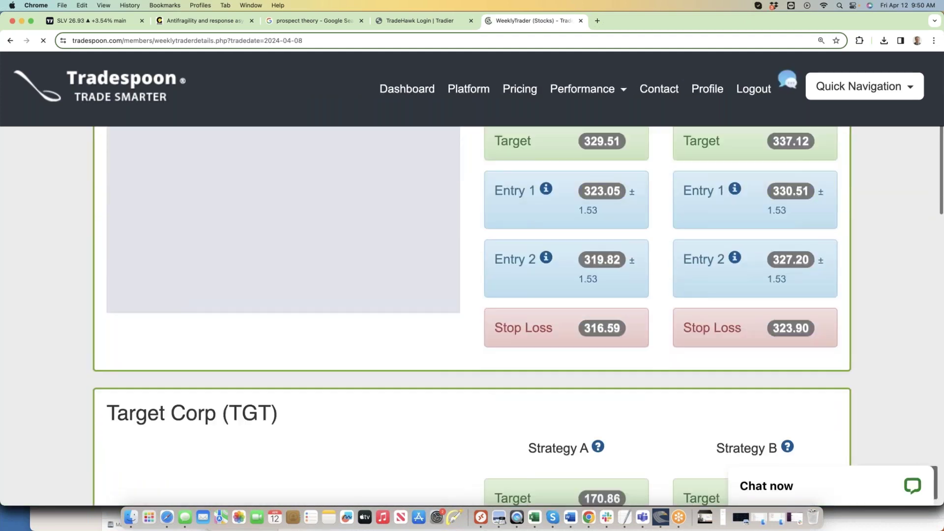
{"action": "scroll", "coordinate": [471, 314], "scroll_direction": "up", "scroll_amount": 4}
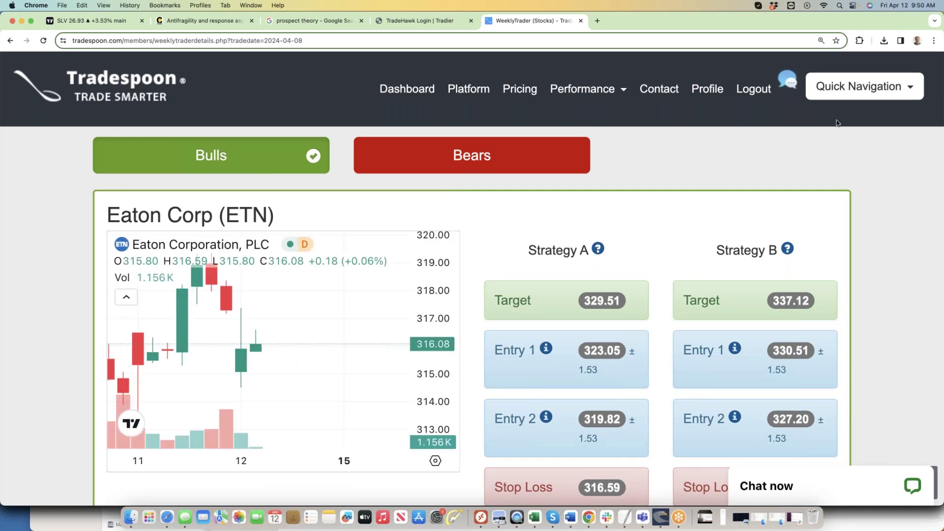
- Open the Elite Trading Circle trade log and examine its elite orders down to the XLF 17May24 42 CALL entry
{"action": "left_click", "coordinate": [834, 95]}
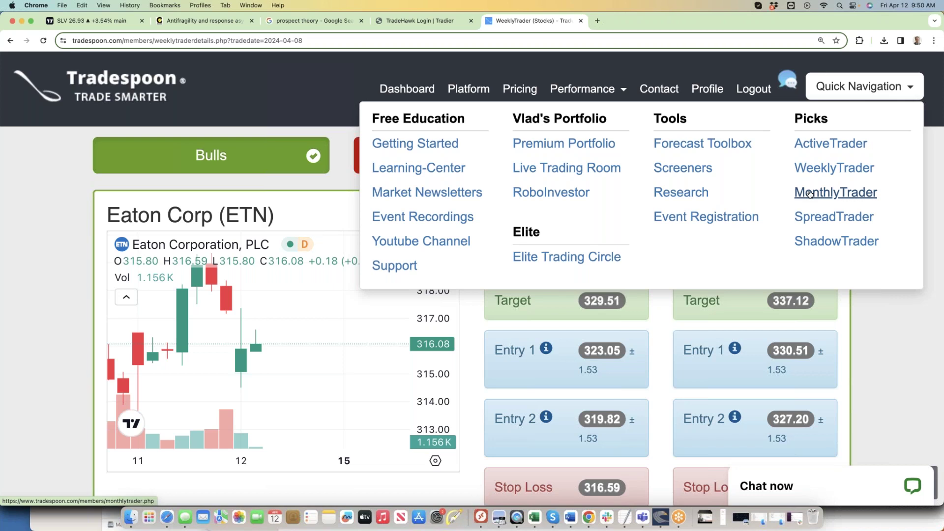
{"action": "left_click", "coordinate": [564, 256]}
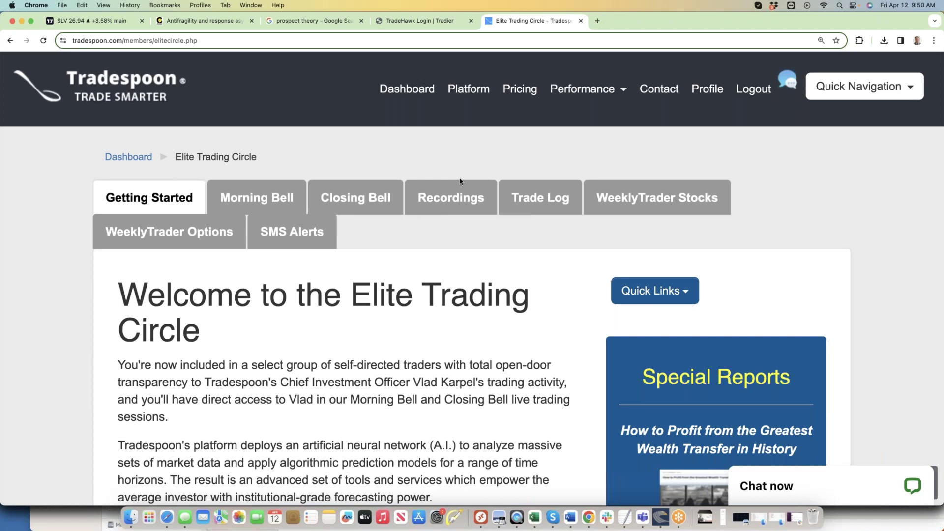
{"action": "left_click", "coordinate": [527, 203]}
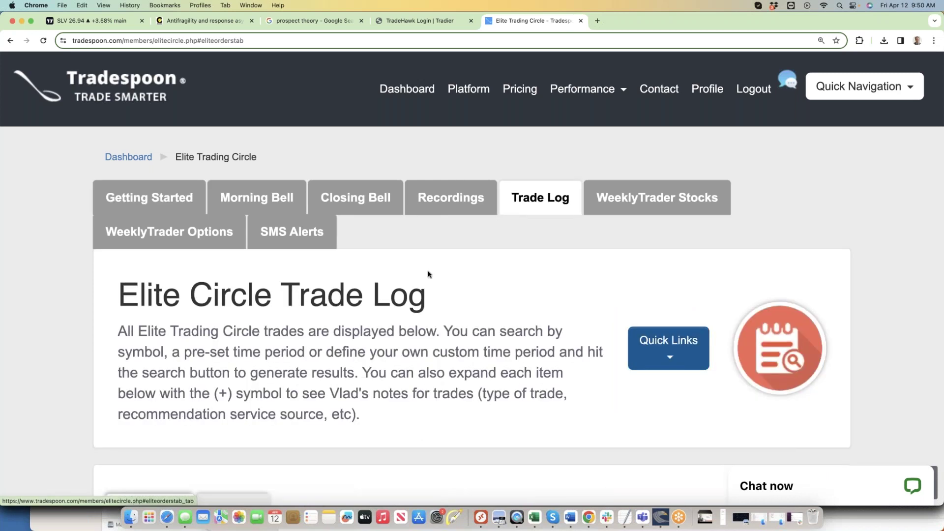
{"action": "scroll", "coordinate": [427, 274], "scroll_direction": "down", "scroll_amount": 5}
{"action": "scroll", "coordinate": [428, 274], "scroll_direction": "down", "scroll_amount": 4}
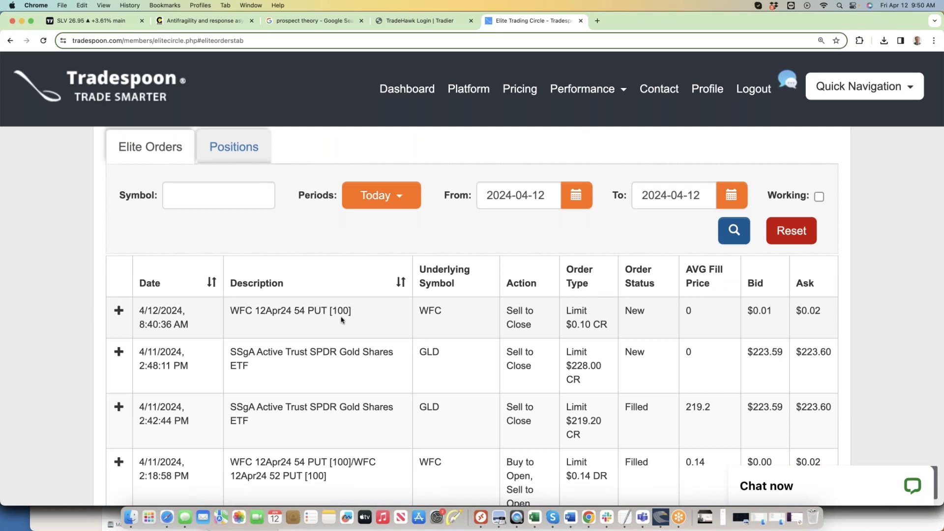
{"action": "scroll", "coordinate": [433, 394], "scroll_direction": "down", "scroll_amount": 5}
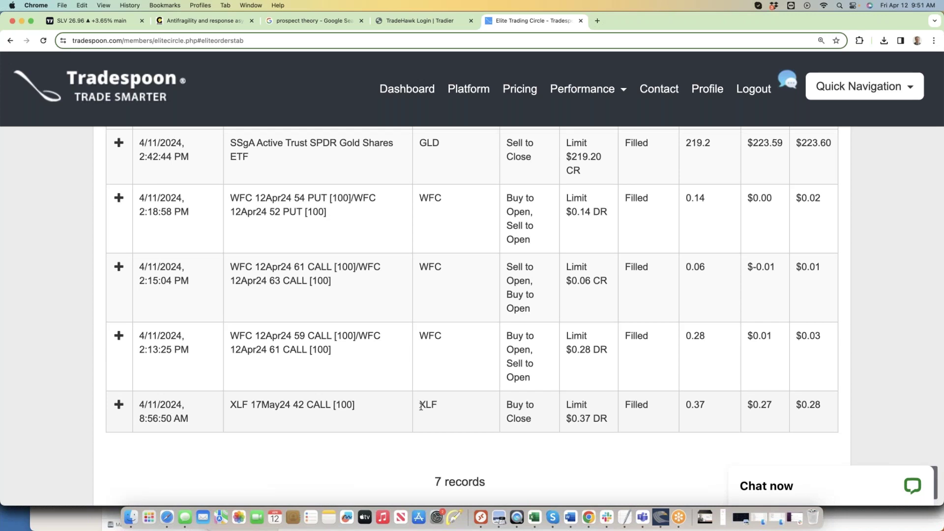
{"action": "left_click_drag", "start_coordinate": [286, 404], "coordinate": [355, 405]}
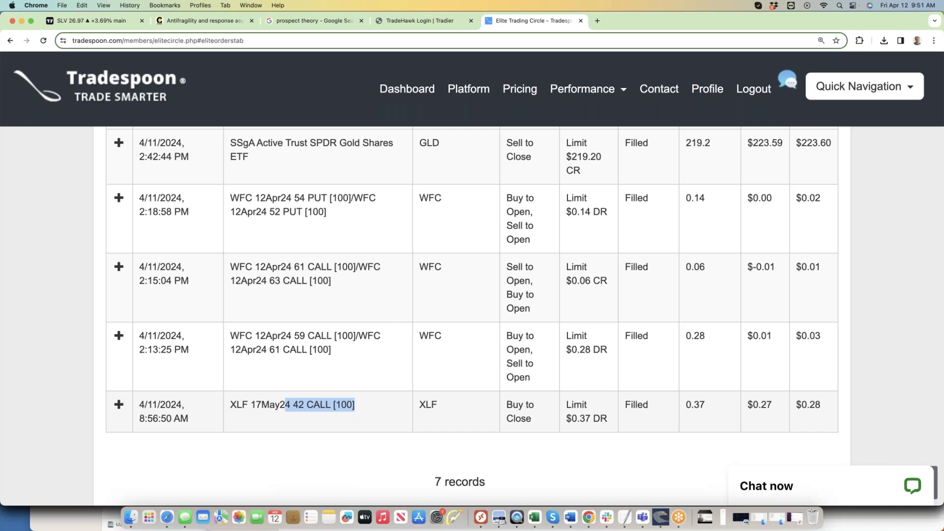
{"action": "scroll", "coordinate": [312, 371], "scroll_direction": "up", "scroll_amount": 5}
{"action": "scroll", "coordinate": [311, 366], "scroll_direction": "up", "scroll_amount": 7}
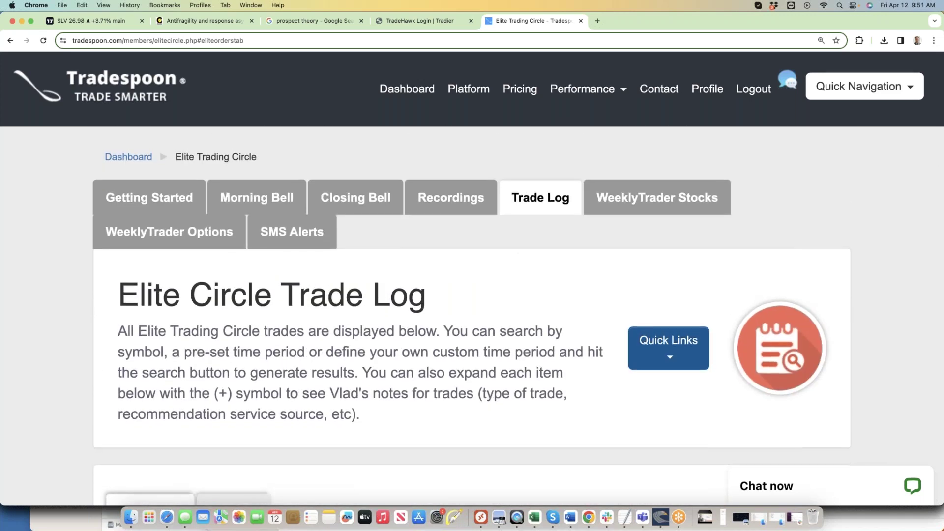
- Open the Forecast Toolbox in a separate browser tab and switch to it
{"action": "left_click", "coordinate": [832, 93]}
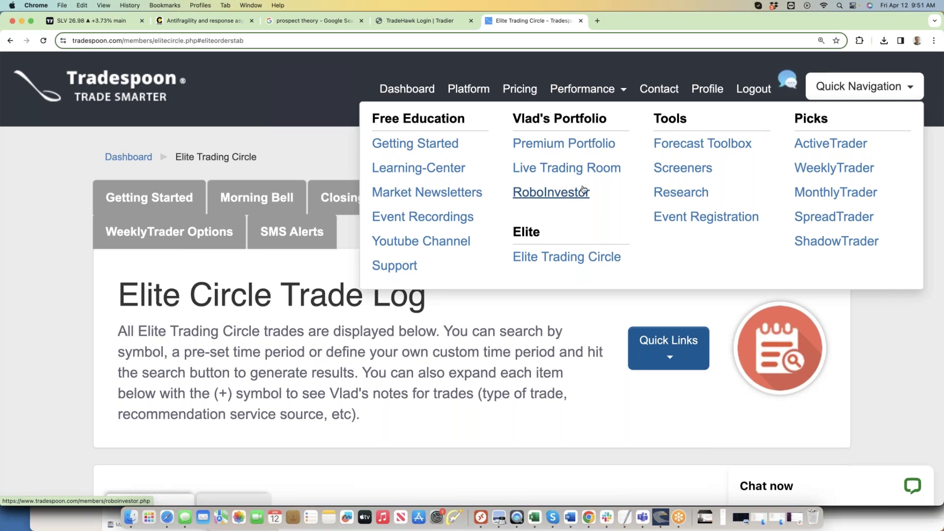
{"action": "right_click", "coordinate": [680, 148]}
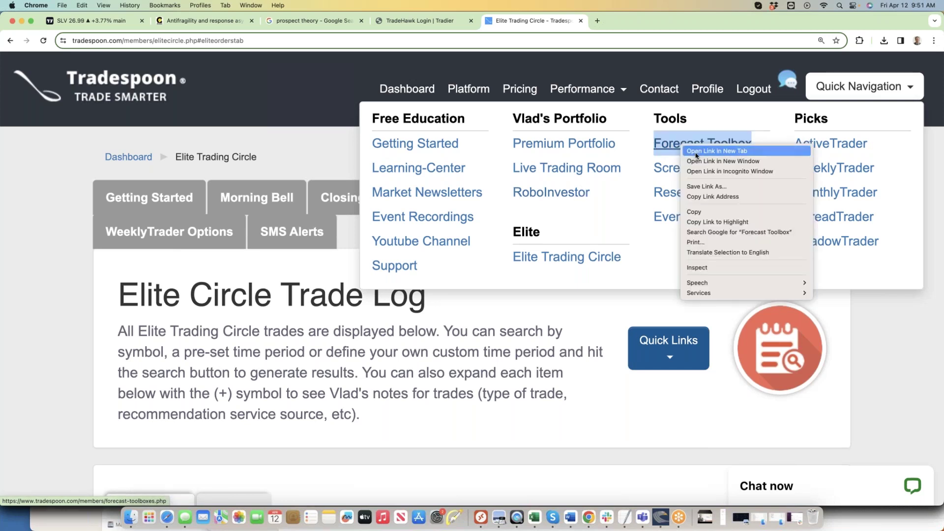
{"action": "left_click", "coordinate": [690, 152]}
{"action": "left_click", "coordinate": [615, 22]}
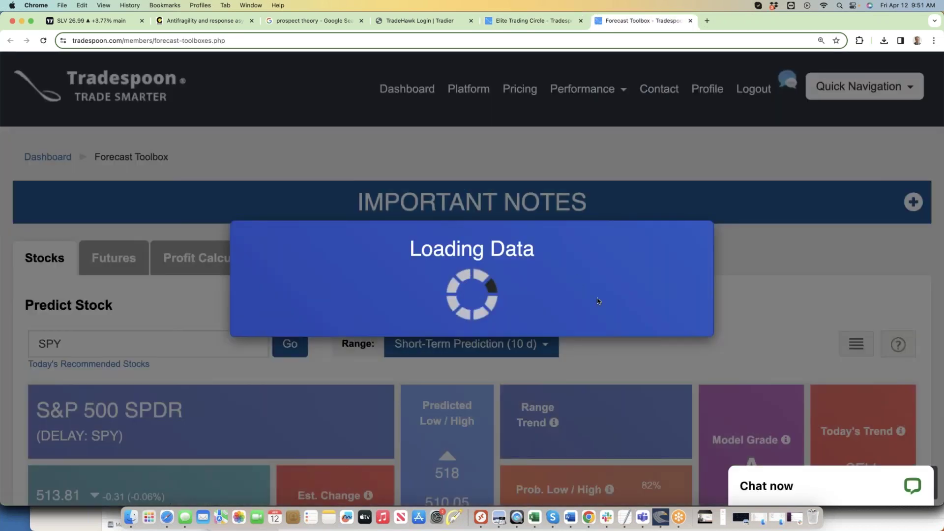
- Set the SPY stock forecast's range to Long-Term Prediction (6 mo)
{"action": "scroll", "coordinate": [580, 342], "scroll_direction": "down", "scroll_amount": 2}
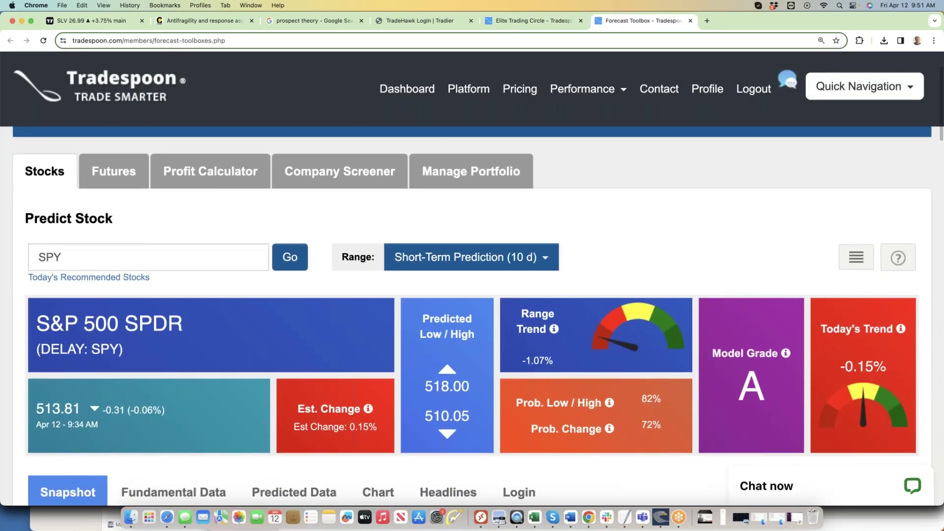
{"action": "mouse_move", "coordinate": [616, 346]}
{"action": "left_click", "coordinate": [421, 258]}
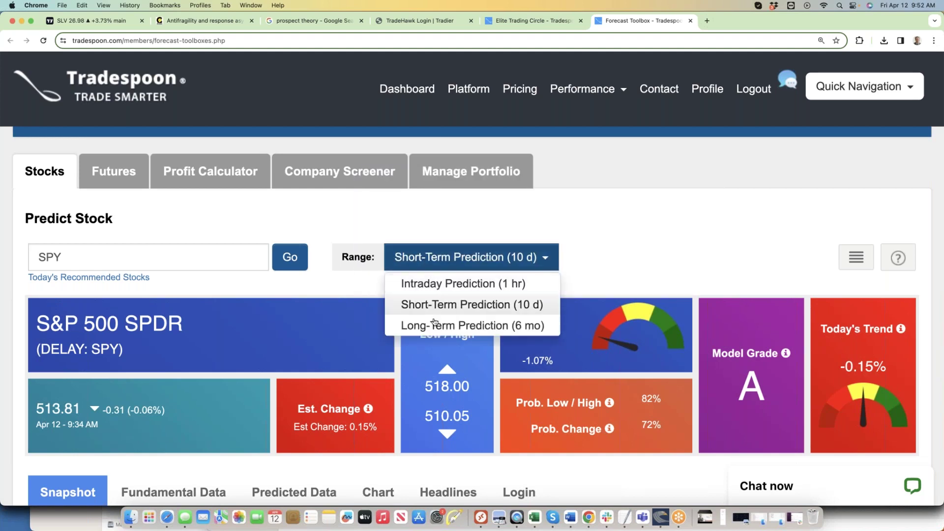
{"action": "left_click", "coordinate": [432, 324]}
{"action": "scroll", "coordinate": [565, 265], "scroll_direction": "down", "scroll_amount": 2}
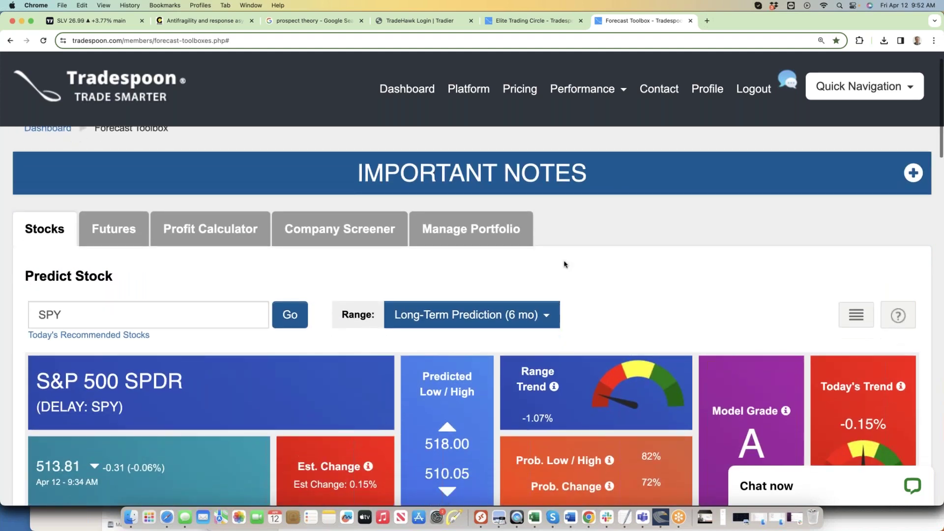
- Examine SPY's long-term range trend gauge and highlight its predicted low and high prices
{"action": "mouse_move", "coordinate": [666, 376]}
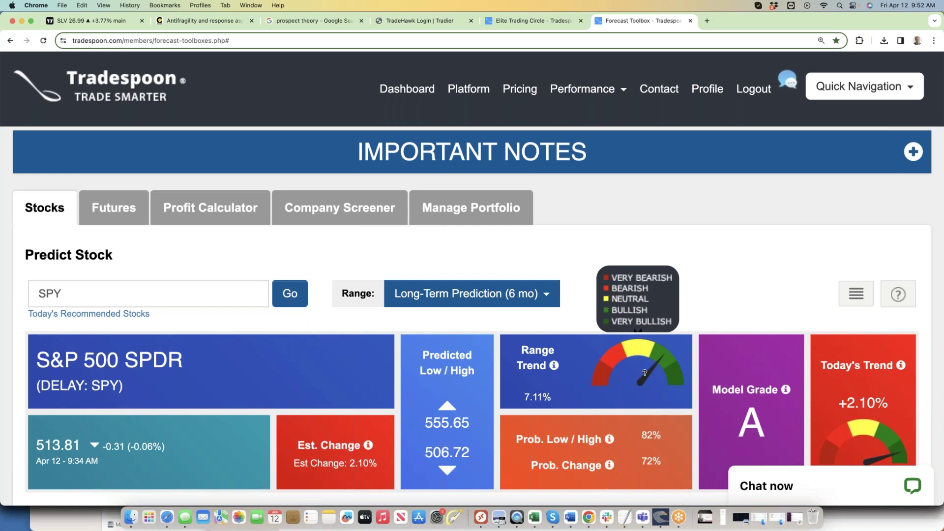
{"action": "scroll", "coordinate": [644, 372], "scroll_direction": "down", "scroll_amount": 3}
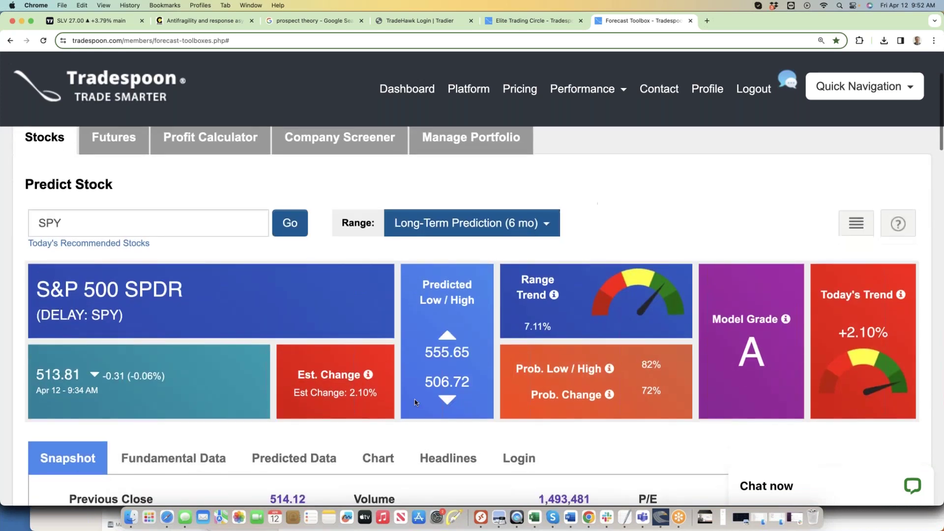
{"action": "double_click", "coordinate": [466, 383]}
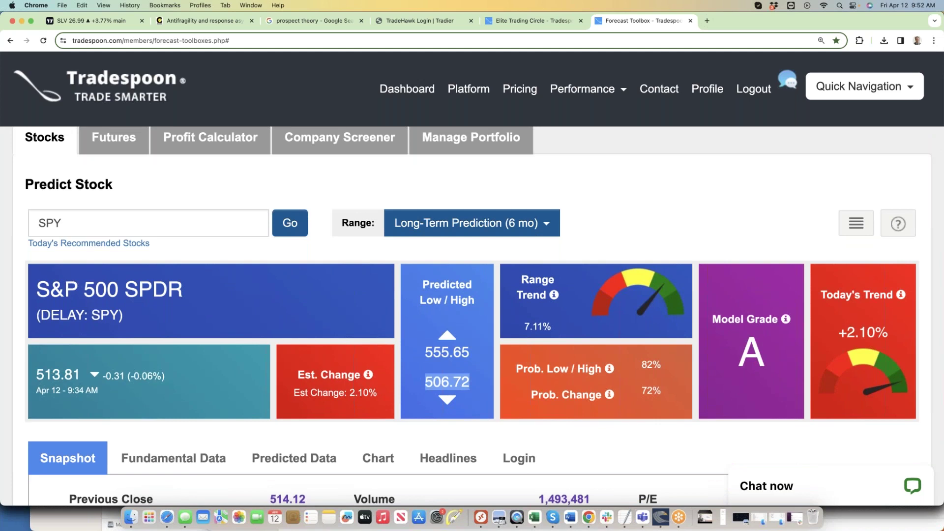
{"action": "left_click_drag", "start_coordinate": [448, 355], "coordinate": [459, 354]}
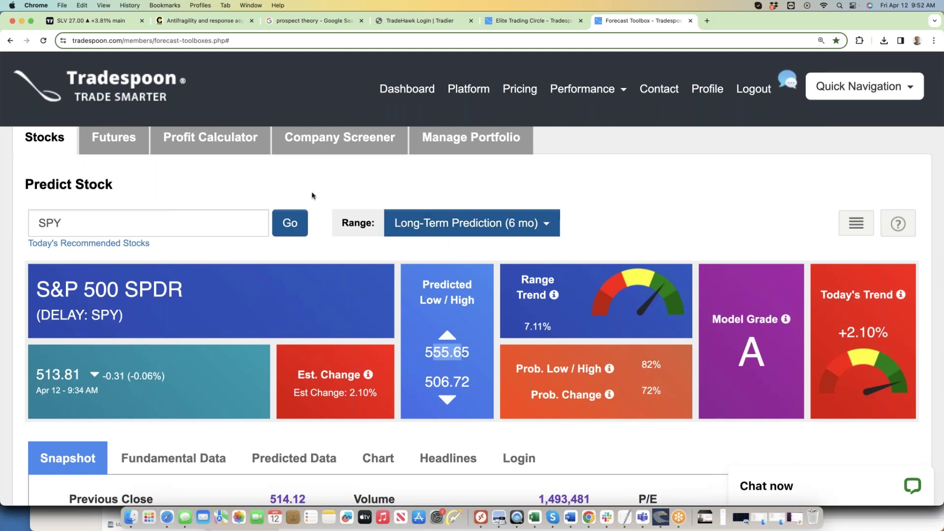
- Open the Company Screener's Company Finder and review the annual profit growth rates of the S&P 500 sectors
{"action": "left_click", "coordinate": [319, 151]}
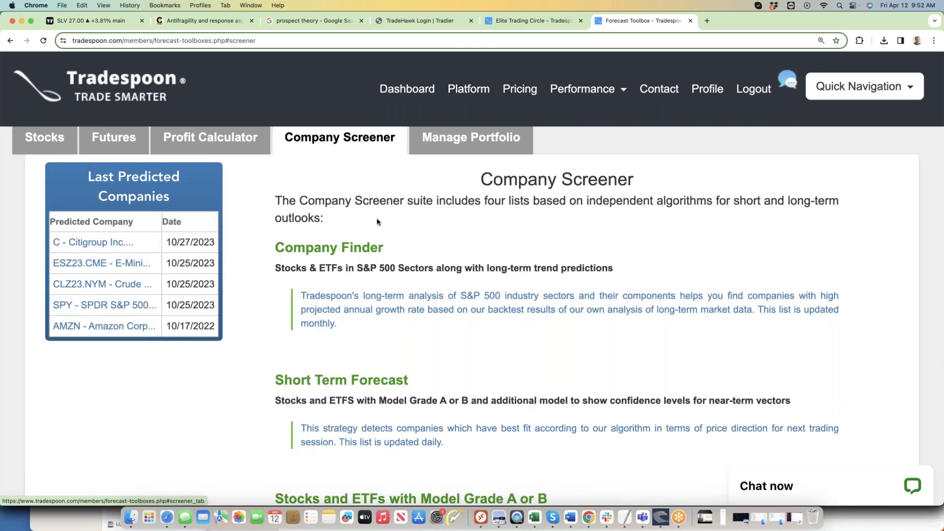
{"action": "left_click", "coordinate": [391, 305]}
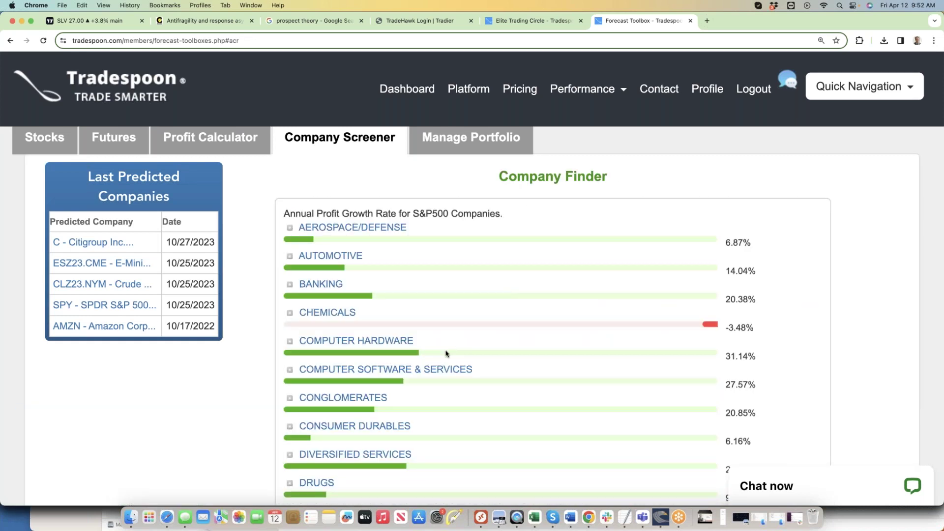
{"action": "scroll", "coordinate": [402, 390], "scroll_direction": "down", "scroll_amount": 2}
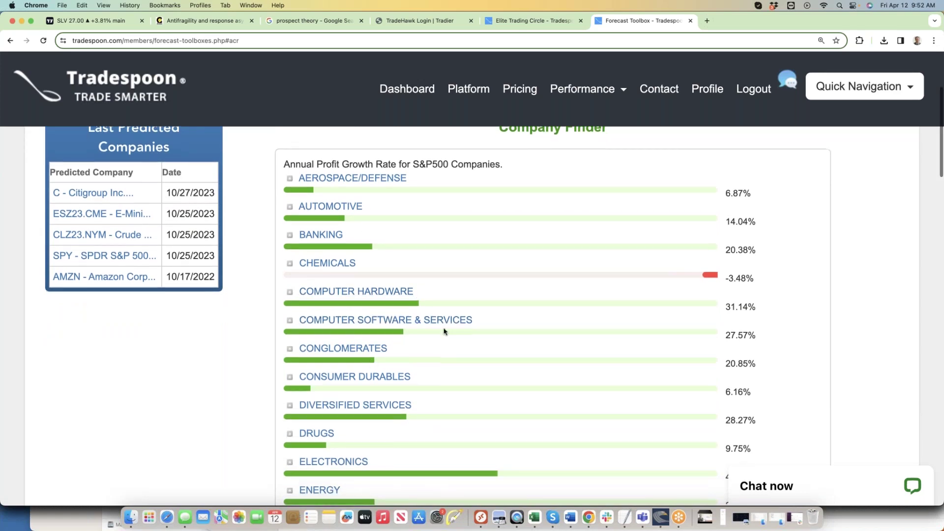
{"action": "scroll", "coordinate": [444, 336], "scroll_direction": "down", "scroll_amount": 5}
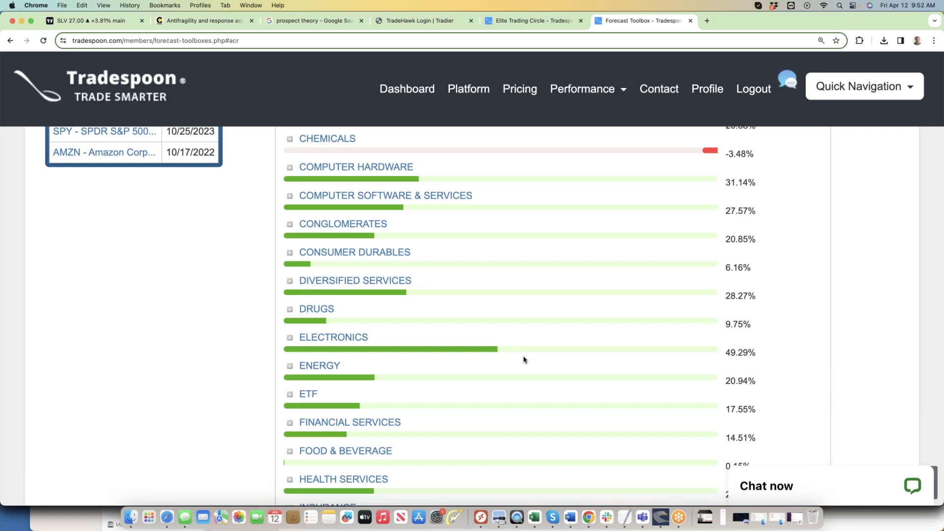
{"action": "scroll", "coordinate": [524, 359], "scroll_direction": "up", "scroll_amount": 5}
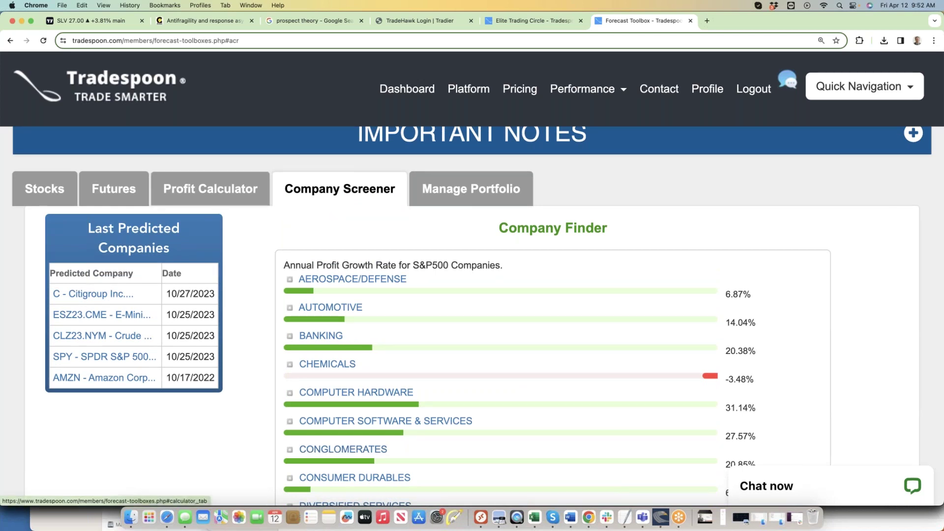
{"action": "scroll", "coordinate": [212, 192], "scroll_direction": "up", "scroll_amount": 2}
- Open the Research tools and examine SPY's Annual Seasonal Cycle chart, including the seasonal line around April and May
{"action": "mouse_move", "coordinate": [823, 93]}
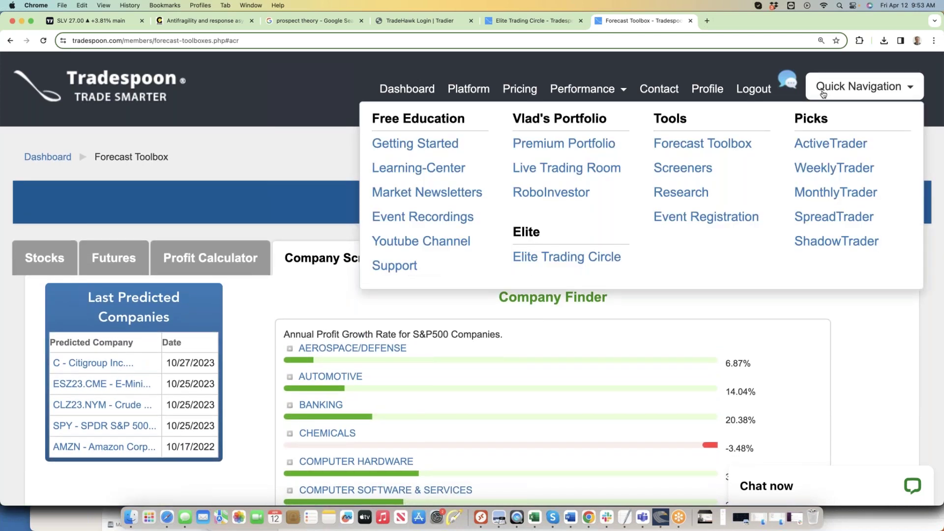
{"action": "left_click", "coordinate": [684, 194]}
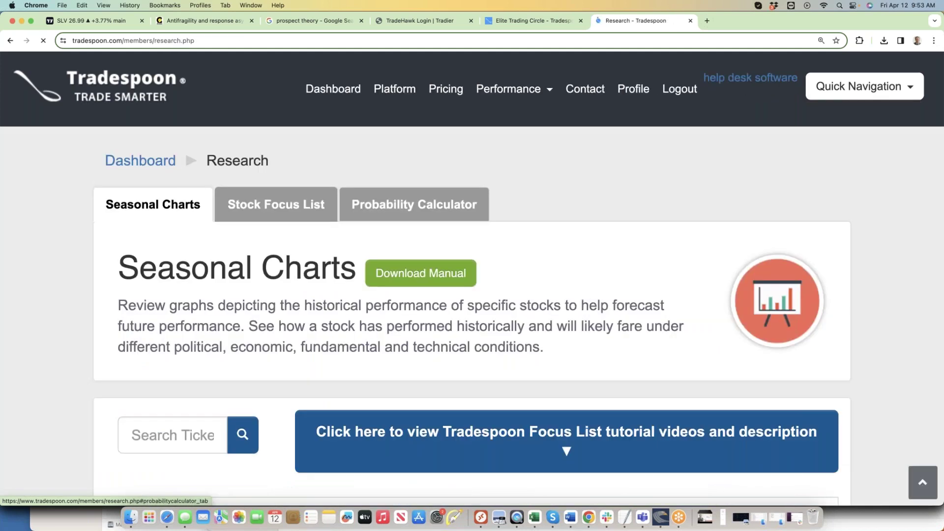
{"action": "scroll", "coordinate": [472, 314], "scroll_direction": "down", "scroll_amount": 10}
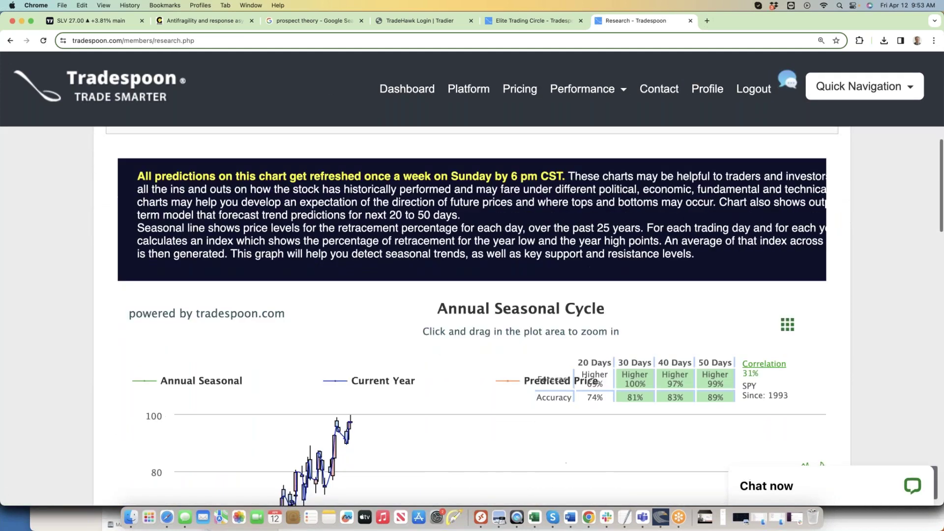
{"action": "scroll", "coordinate": [354, 311], "scroll_direction": "down", "scroll_amount": 5}
{"action": "mouse_move", "coordinate": [357, 338]}
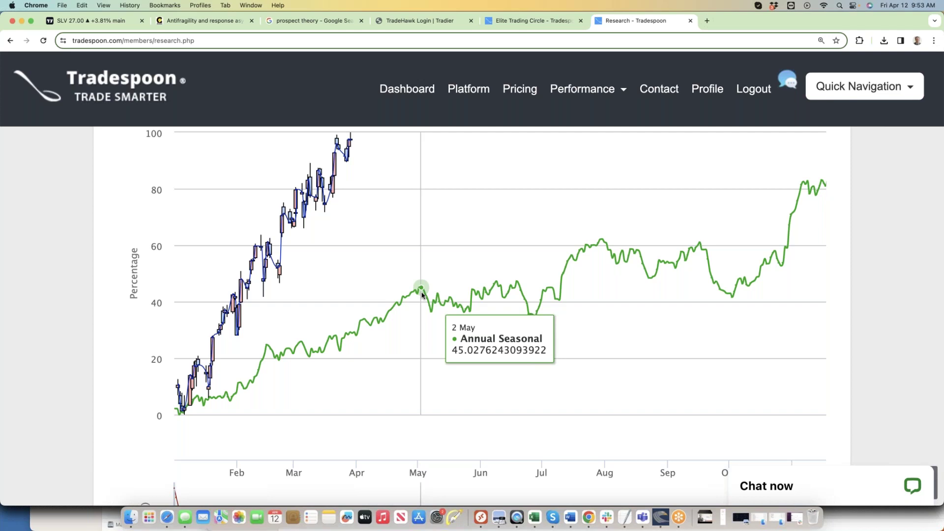
{"action": "scroll", "coordinate": [421, 294], "scroll_direction": "up", "scroll_amount": 5}
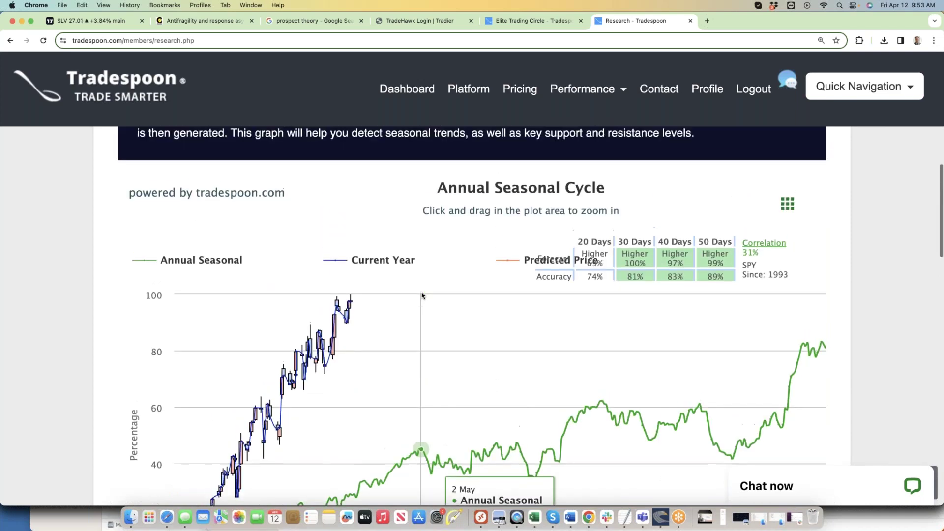
{"action": "scroll", "coordinate": [457, 328], "scroll_direction": "down", "scroll_amount": 3}
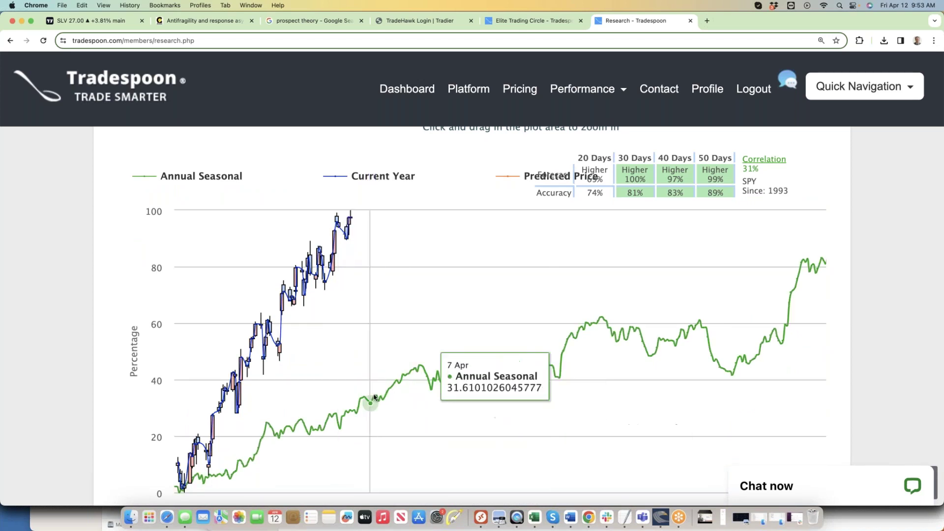
{"action": "scroll", "coordinate": [406, 310], "scroll_direction": "up", "scroll_amount": 10}
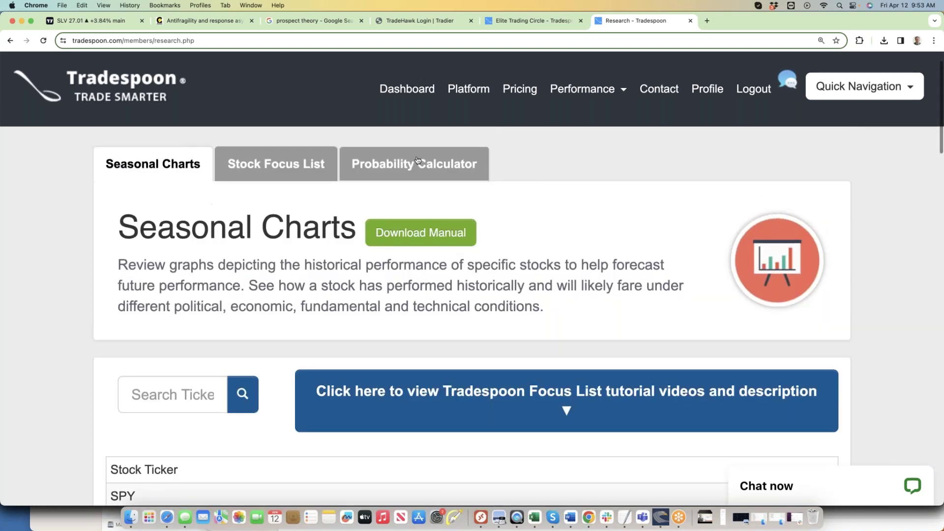
- Open the Probability Calculator and highlight both SPY target prices in the 50-day statistical analysis
{"action": "left_click", "coordinate": [417, 162]}
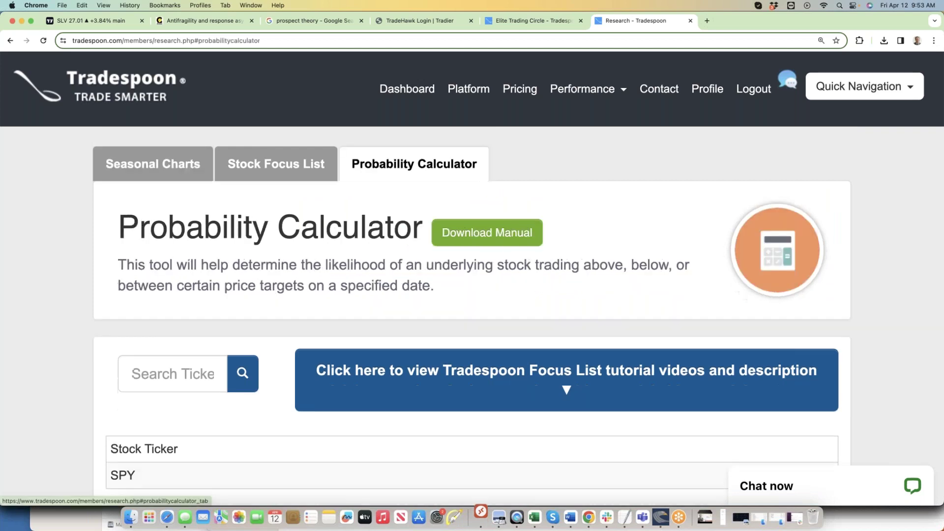
{"action": "scroll", "coordinate": [417, 162], "scroll_direction": "down", "scroll_amount": 3}
{"action": "scroll", "coordinate": [472, 315], "scroll_direction": "down", "scroll_amount": 6}
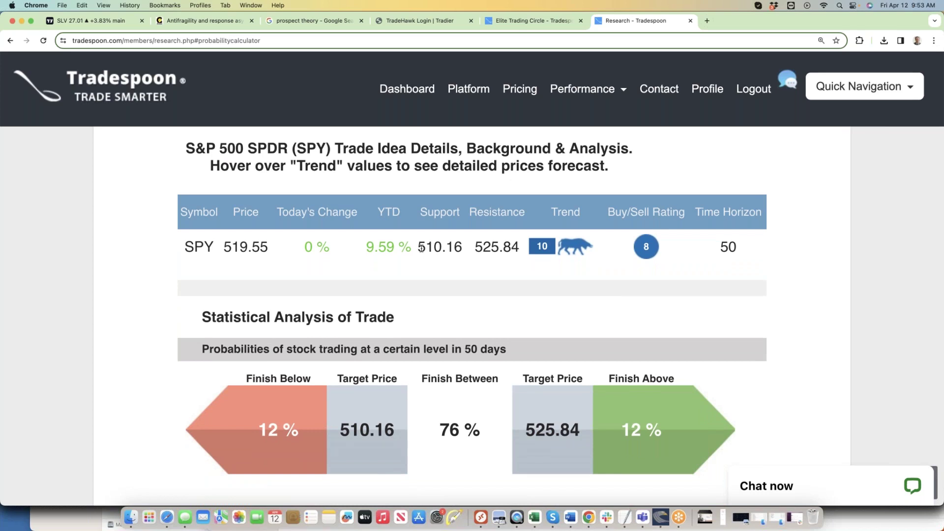
{"action": "left_click_drag", "start_coordinate": [340, 431], "coordinate": [377, 432]}
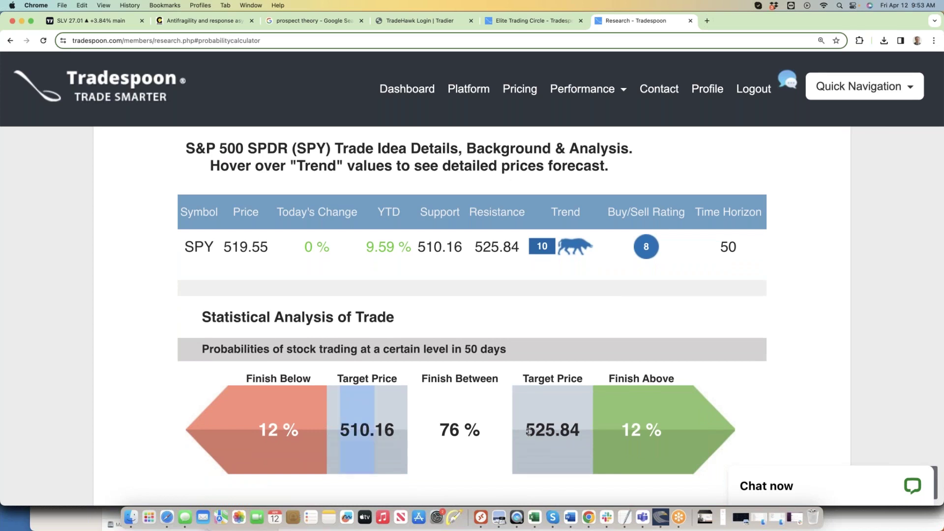
{"action": "left_click_drag", "start_coordinate": [528, 431], "coordinate": [565, 431]}
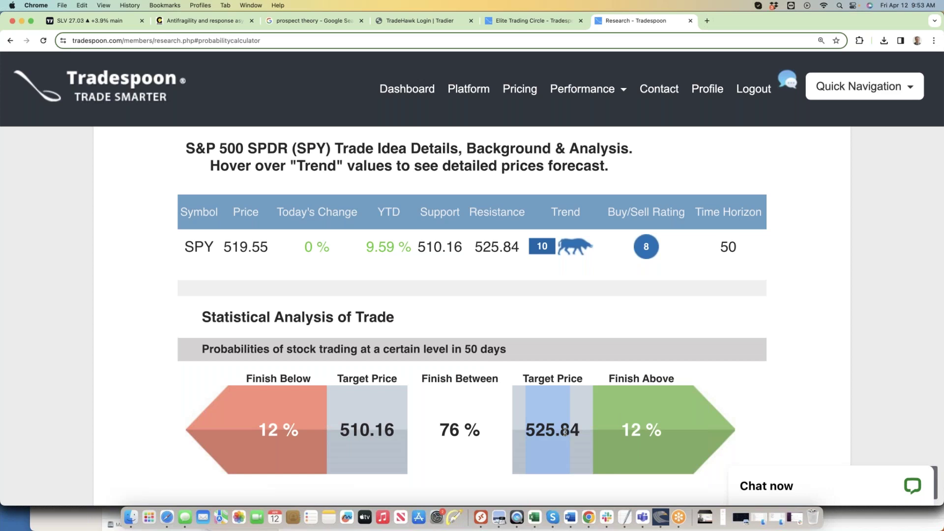
- Examine SPY's stock prices for each standard deviation interval, highlighting the -2 and the -1 to +1 values
{"action": "scroll", "coordinate": [564, 431], "scroll_direction": "down", "scroll_amount": 6}
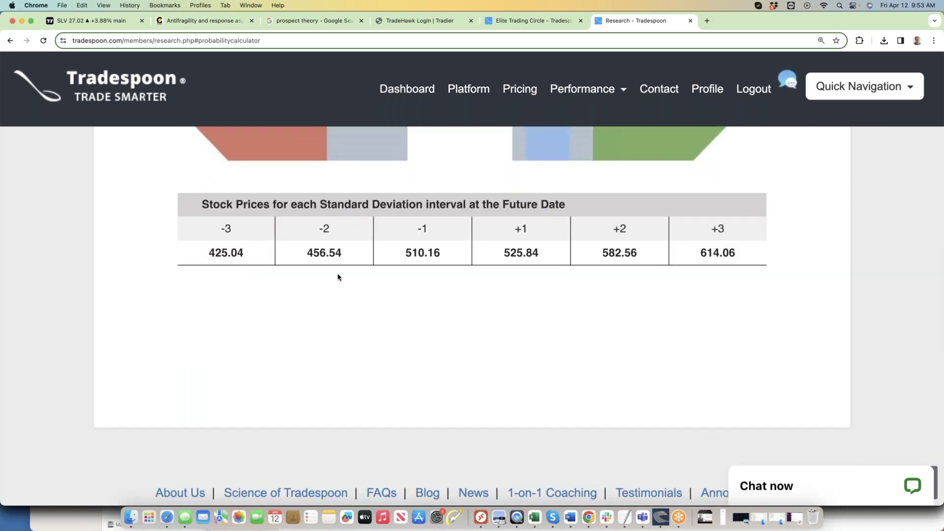
{"action": "scroll", "coordinate": [338, 276], "scroll_direction": "up", "scroll_amount": 2}
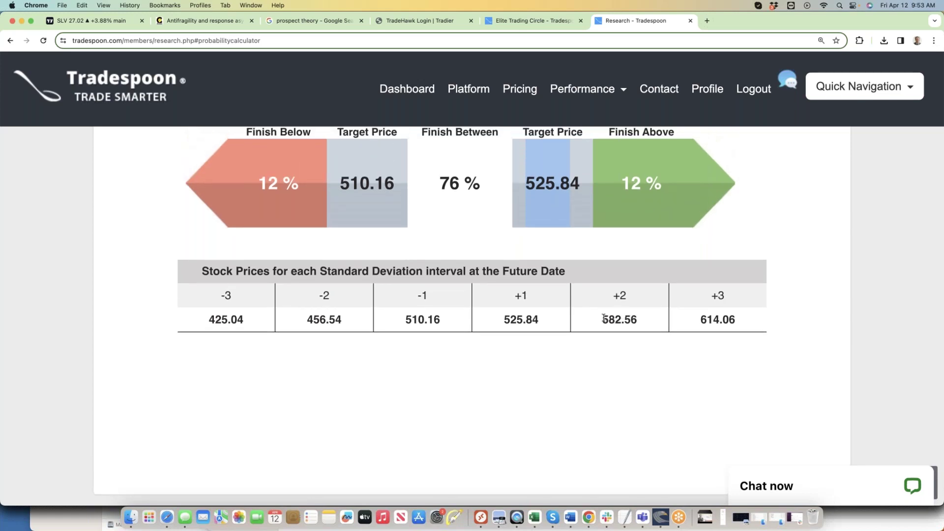
{"action": "double_click", "coordinate": [604, 318]}
{"action": "left_click_drag", "start_coordinate": [305, 319], "coordinate": [345, 319]}
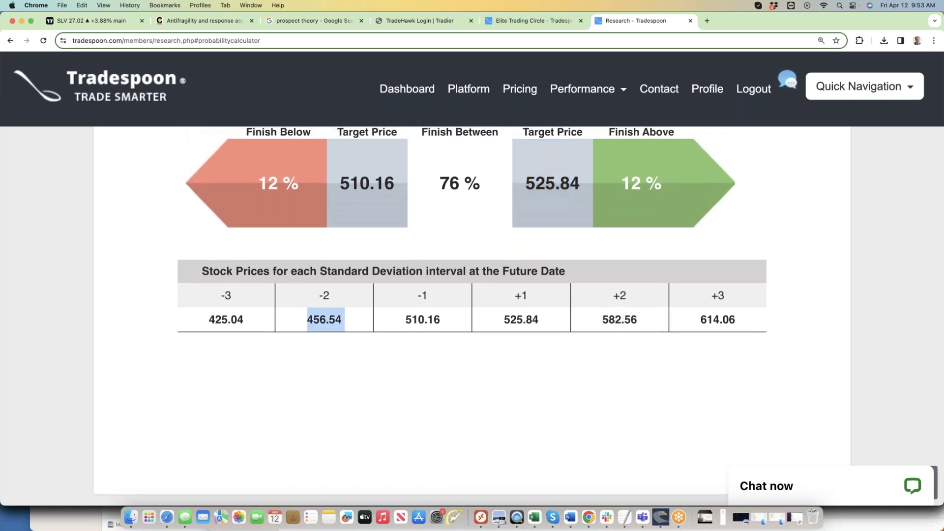
{"action": "left_click_drag", "start_coordinate": [399, 324], "coordinate": [549, 319]}
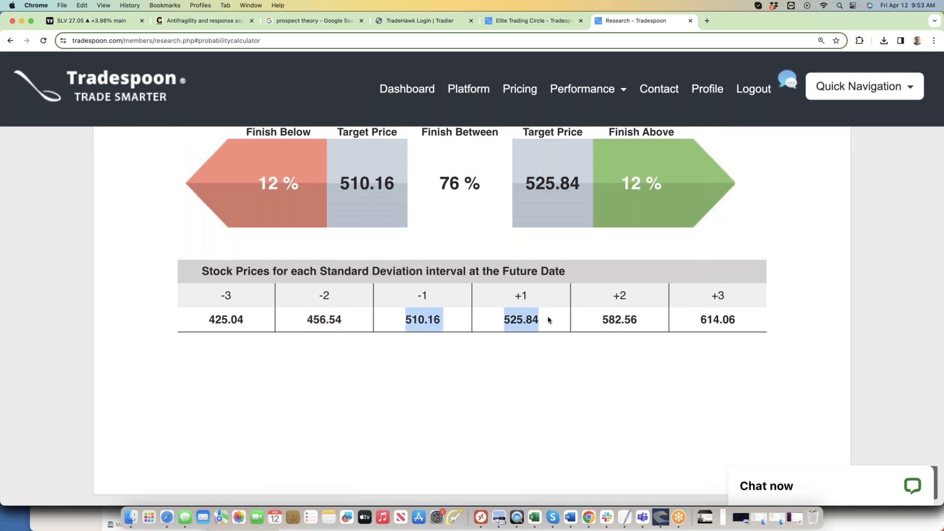
- Switch to TradeHawk to view SPY's dealer exposure charts, and return to the head of the Probability Calculator page
{"action": "left_click", "coordinate": [662, 517]}
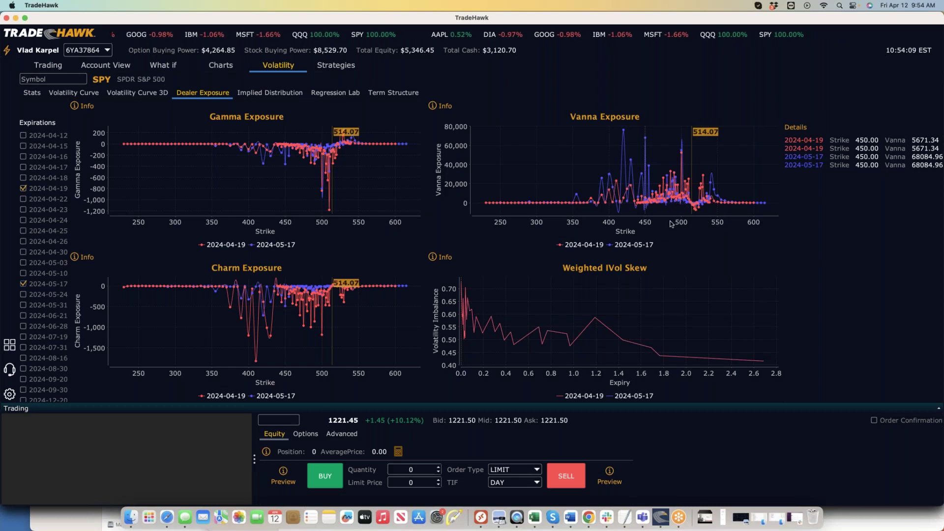
{"action": "key", "text": "super+Tab"}
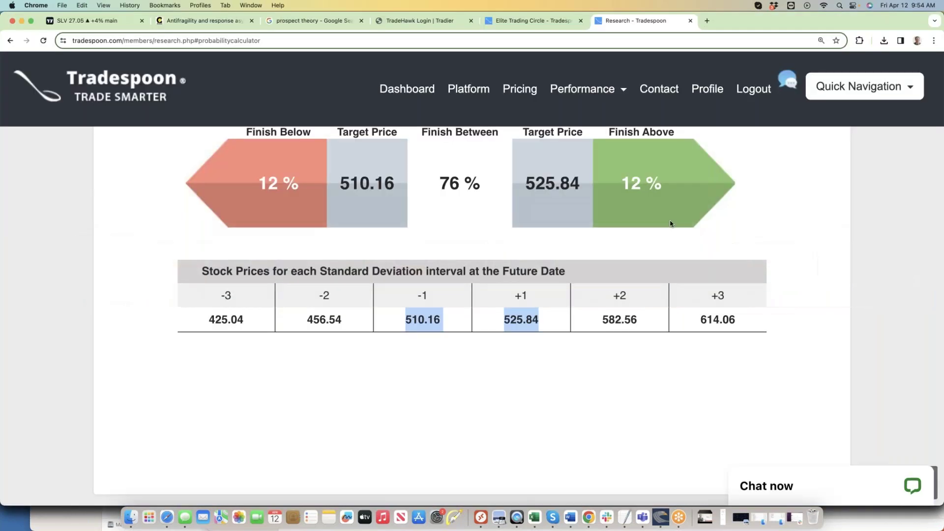
{"action": "scroll", "coordinate": [458, 254], "scroll_direction": "up", "scroll_amount": 15}
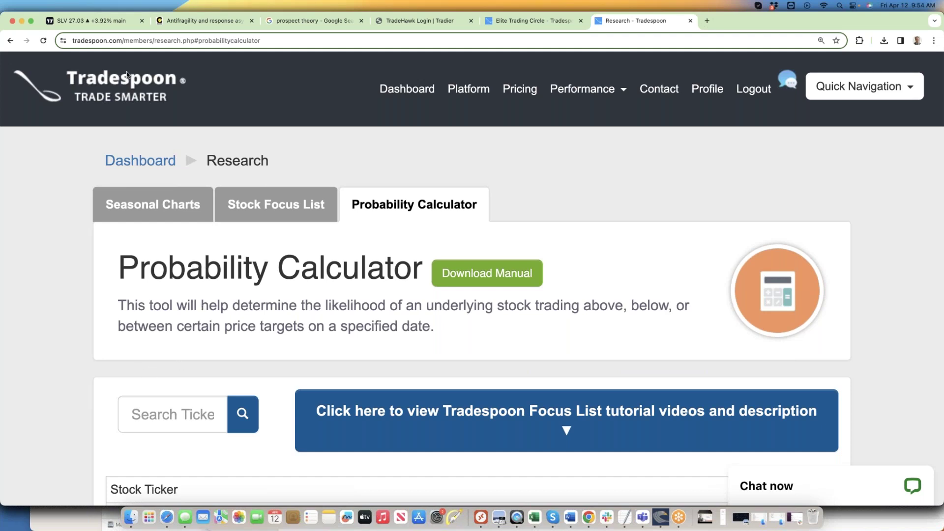
- Switch to the TradingView chart, load the Watchlist symbol list and review its price changes down to STT
{"action": "left_click", "coordinate": [89, 22]}
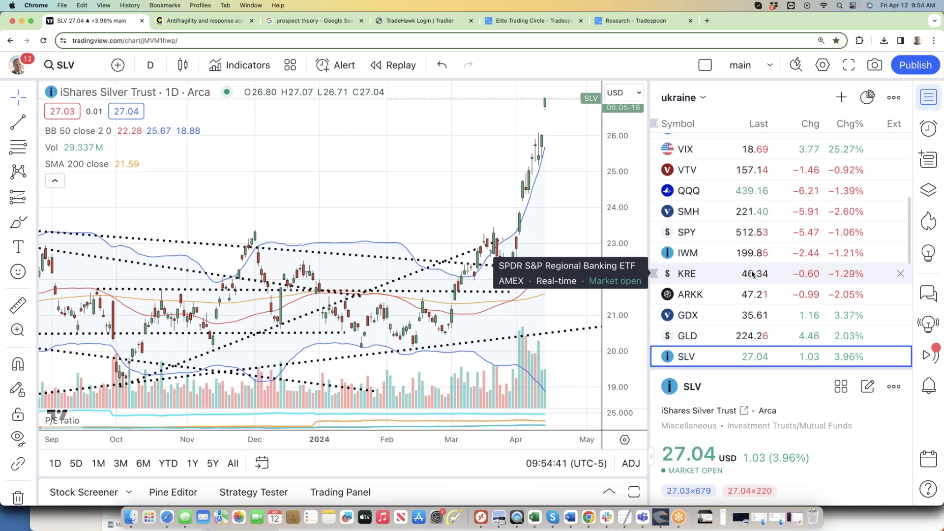
{"action": "left_click", "coordinate": [689, 101]}
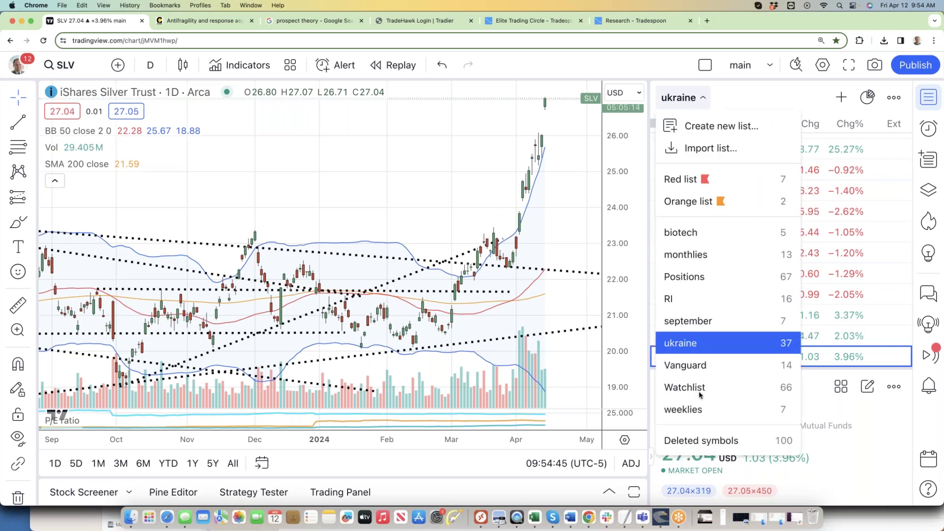
{"action": "left_click", "coordinate": [699, 388]}
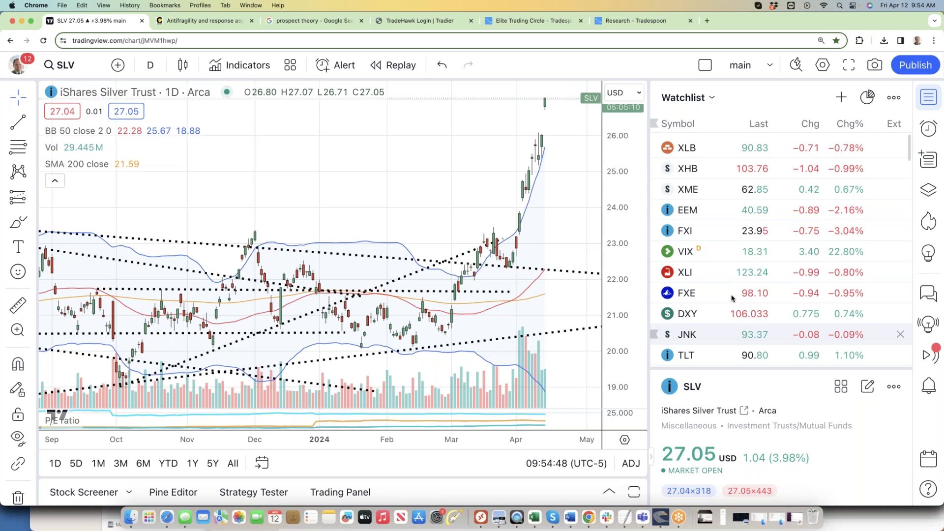
{"action": "scroll", "coordinate": [731, 298], "scroll_direction": "down", "scroll_amount": 10}
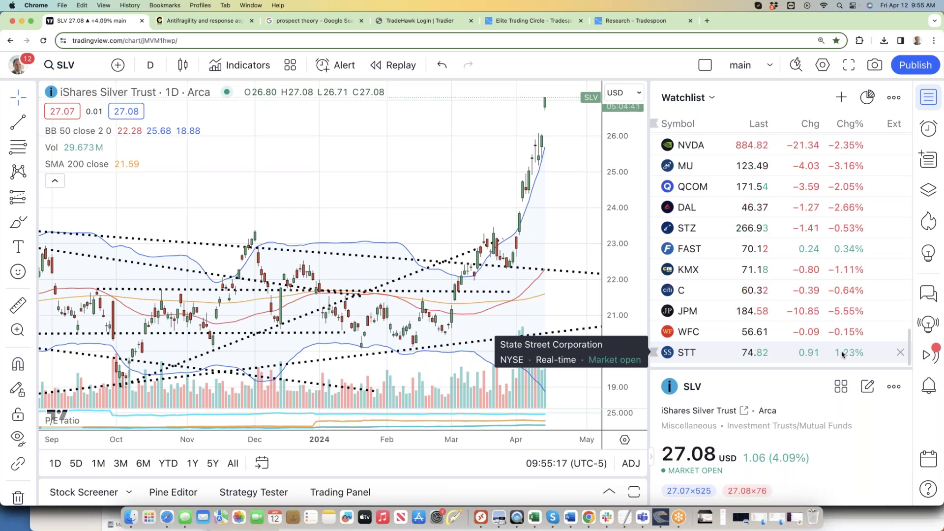
- Load the ukraine symbol list again and display the VIX chart from it
{"action": "left_click", "coordinate": [685, 100]}
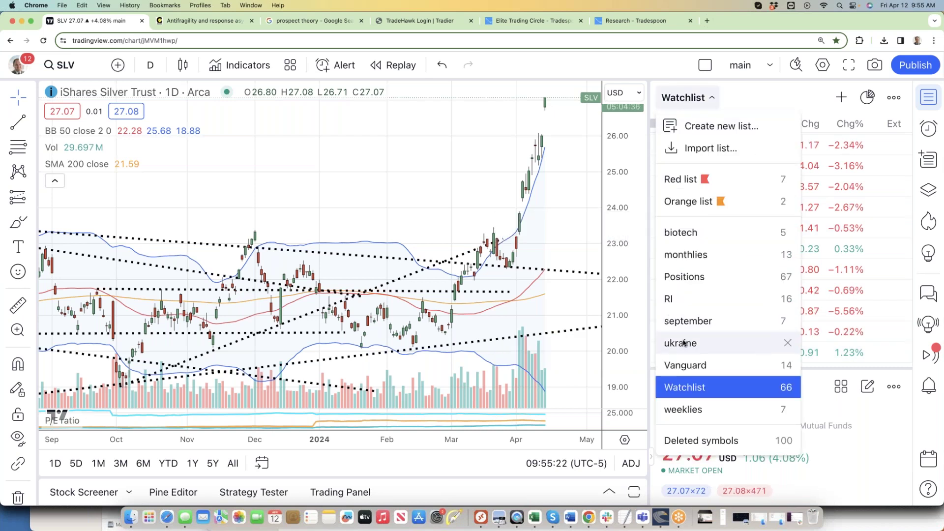
{"action": "left_click", "coordinate": [684, 342]}
{"action": "scroll", "coordinate": [711, 273], "scroll_direction": "up", "scroll_amount": 10}
{"action": "scroll", "coordinate": [710, 274], "scroll_direction": "up", "scroll_amount": 8}
{"action": "scroll", "coordinate": [707, 283], "scroll_direction": "down", "scroll_amount": 4}
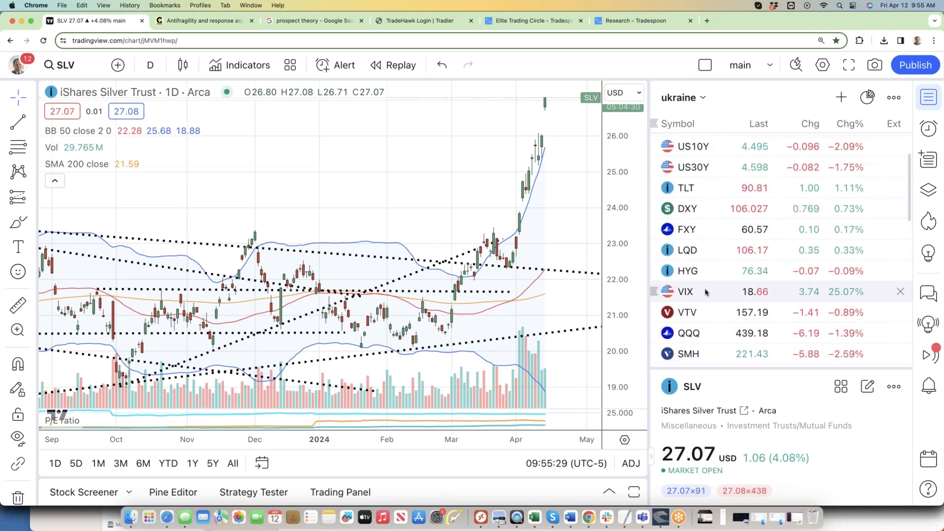
{"action": "left_click", "coordinate": [705, 291]}
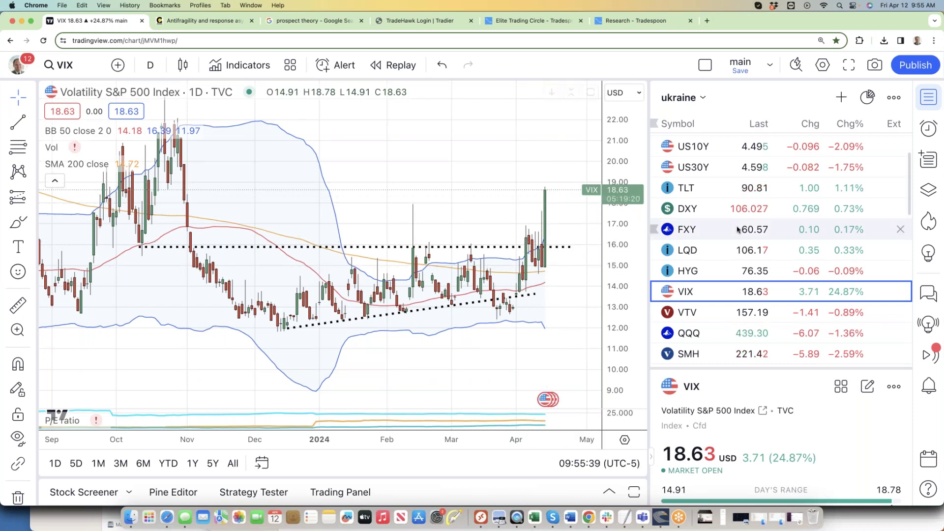
{"action": "scroll", "coordinate": [723, 256], "scroll_direction": "down", "scroll_amount": 2}
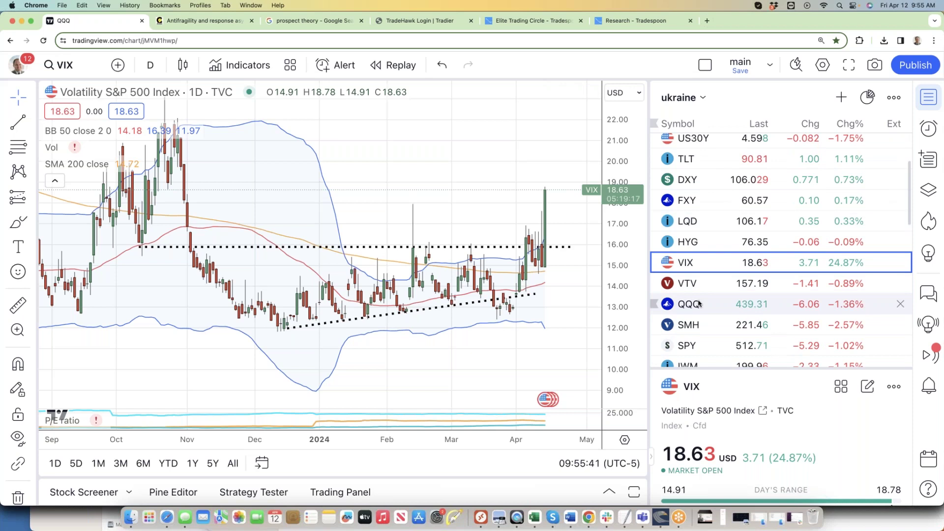
- Display the QQQ daily chart and the DXY dollar index chart from the ukraine symbol list
{"action": "left_click", "coordinate": [698, 303]}
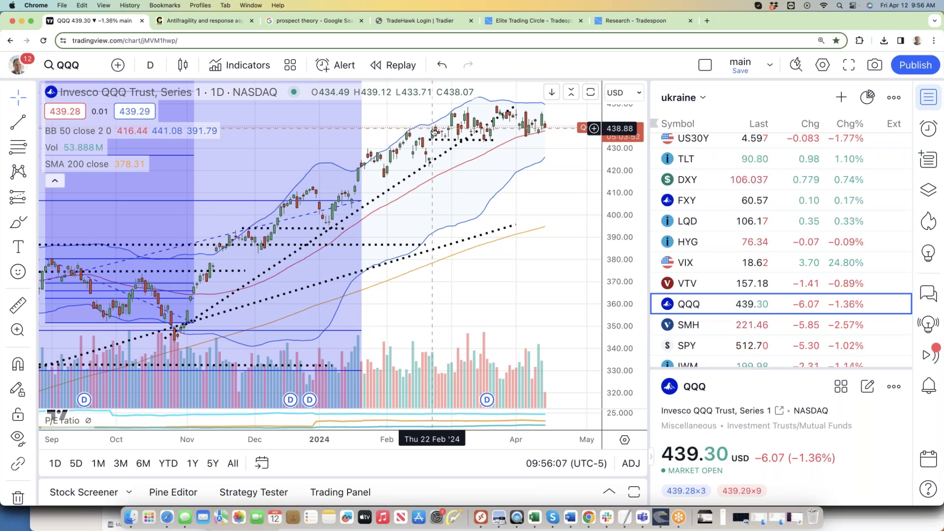
{"action": "scroll", "coordinate": [753, 182], "scroll_direction": "up", "scroll_amount": 3}
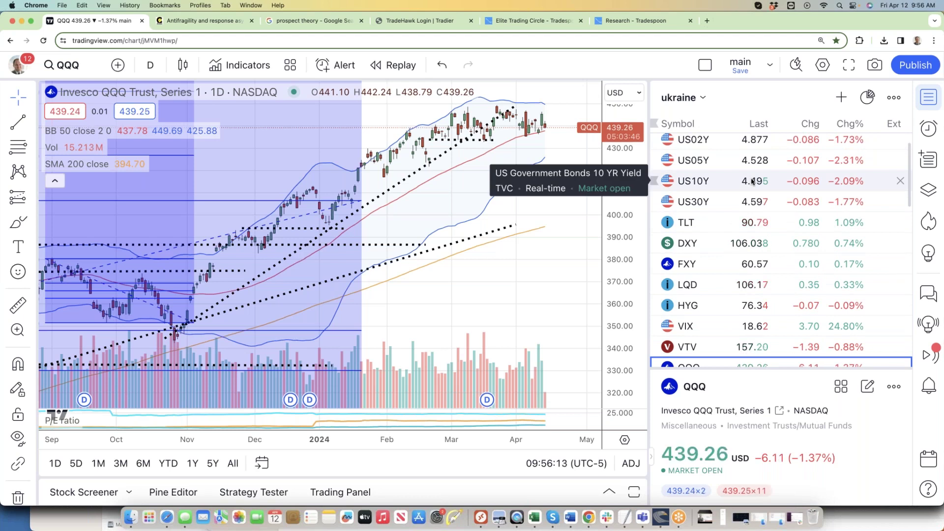
{"action": "left_click", "coordinate": [730, 238]}
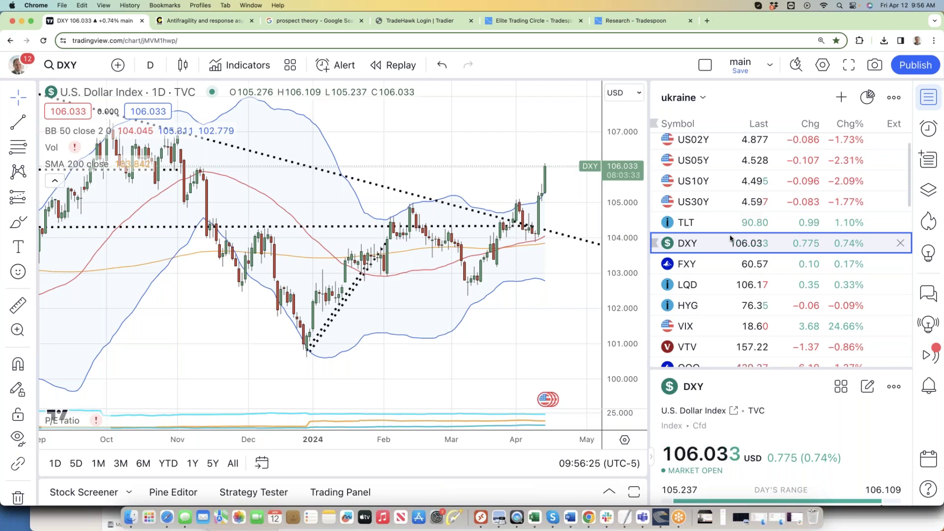
- Bring the QQQ chart back and display the CL1! light crude oil futures chart from further down the ukraine list
{"action": "scroll", "coordinate": [731, 239], "scroll_direction": "down", "scroll_amount": 3}
{"action": "left_click", "coordinate": [720, 235]}
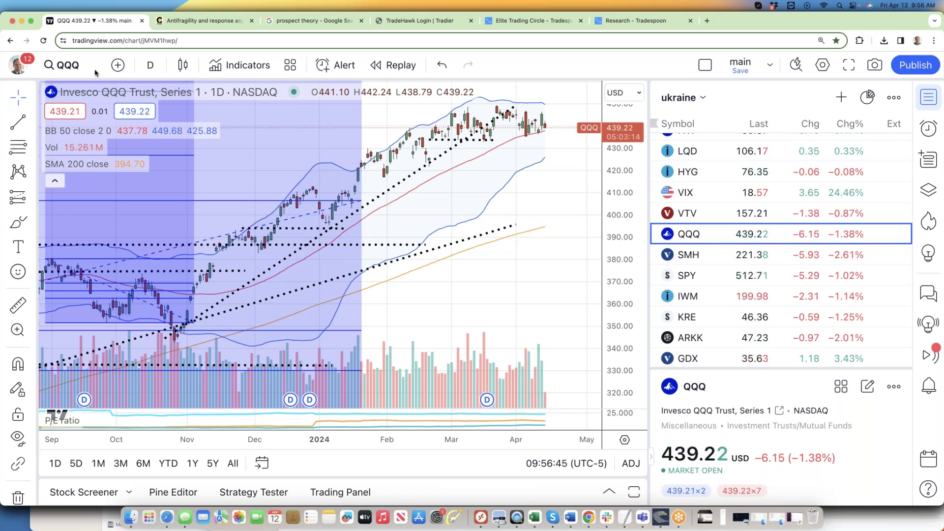
{"action": "scroll", "coordinate": [731, 241], "scroll_direction": "down", "scroll_amount": 10}
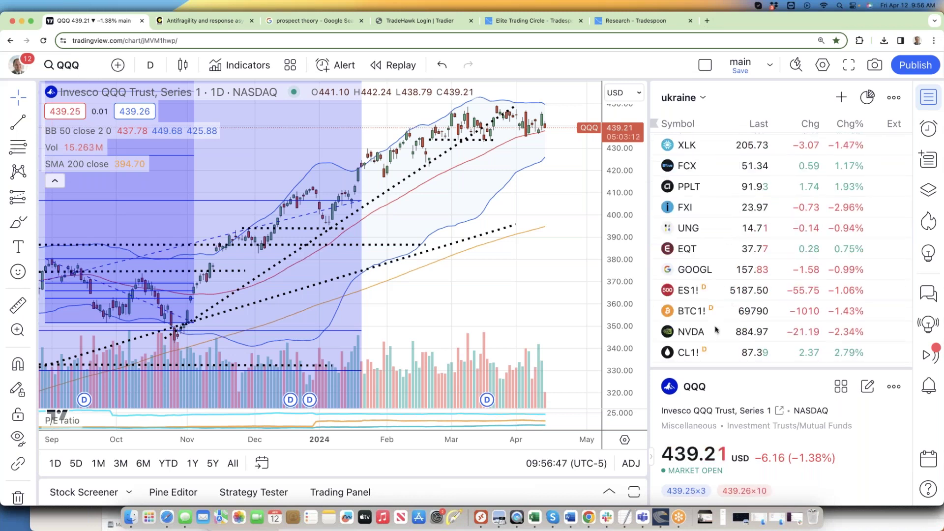
{"action": "left_click", "coordinate": [695, 351]}
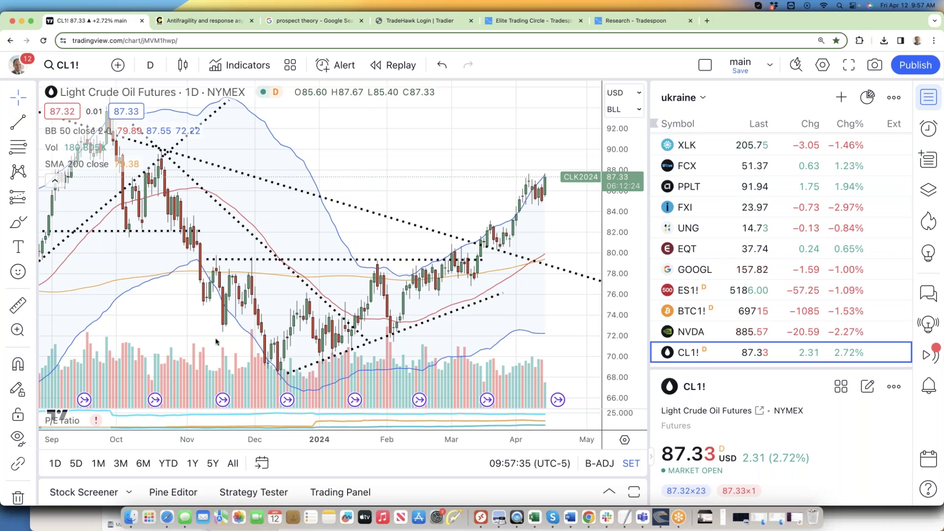
- Switch to TradeHawk to examine SPY's vanna exposure at the 500 strike, and return to the TradingView chart in Chrome
{"action": "left_click", "coordinate": [661, 518]}
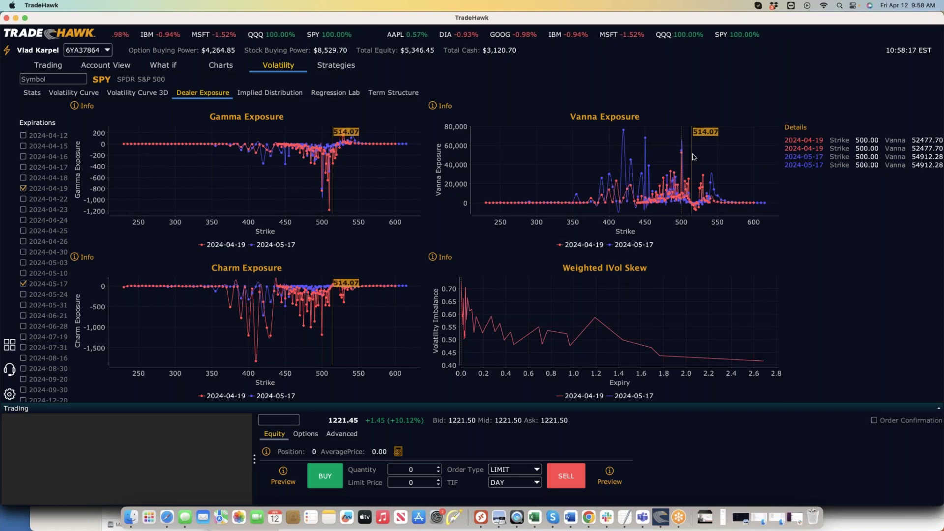
{"action": "key", "text": "super+Tab"}
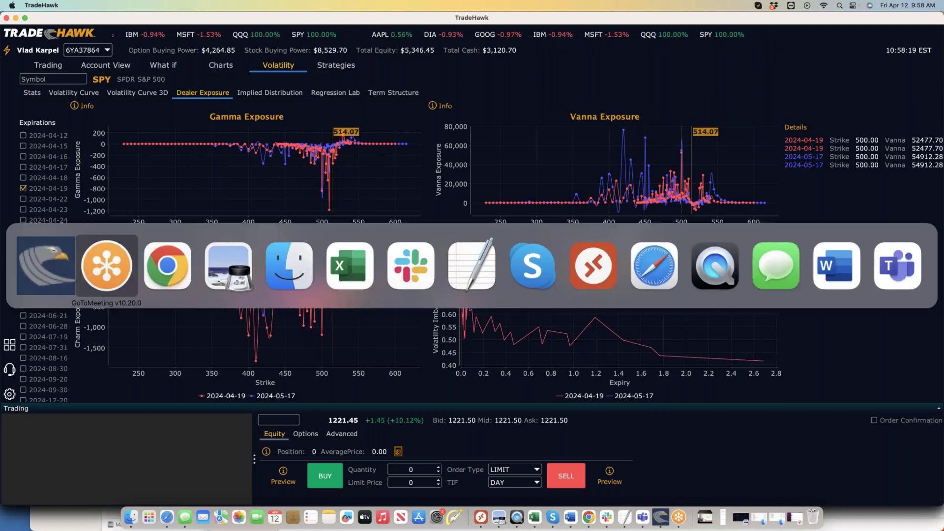
{"action": "key", "text": "super+Tab"}
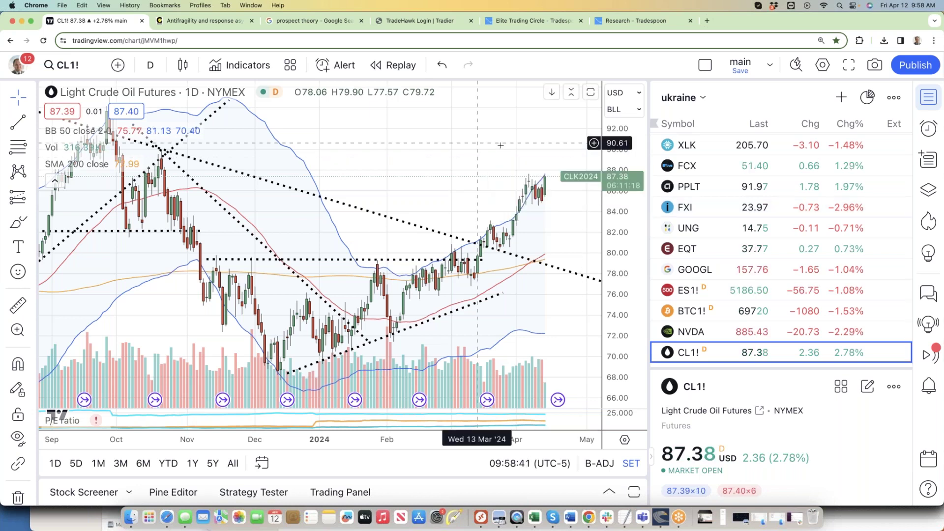
- Open tradier.com in a new browser tab and sign in to the brokerage account with the saved credentials
{"action": "left_click", "coordinate": [707, 20]}
{"action": "type", "text": "tradie"}
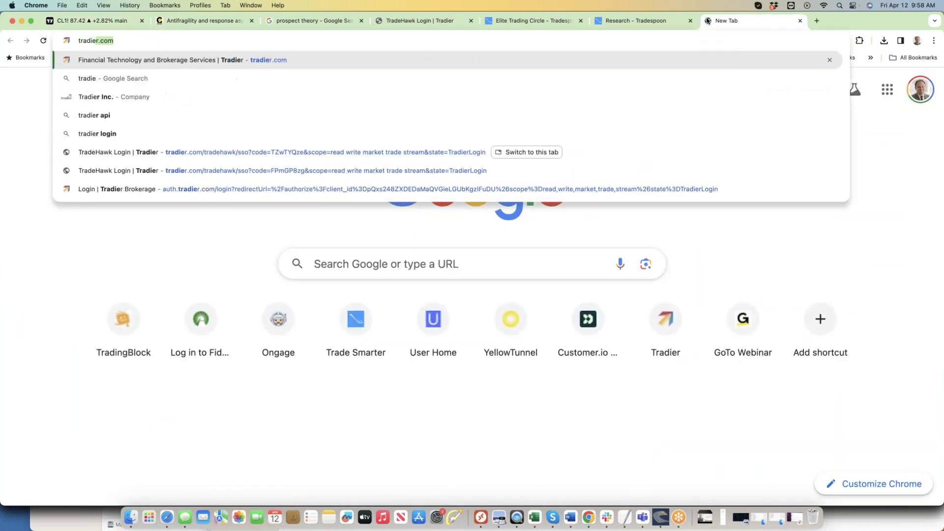
{"action": "key", "text": "Return"}
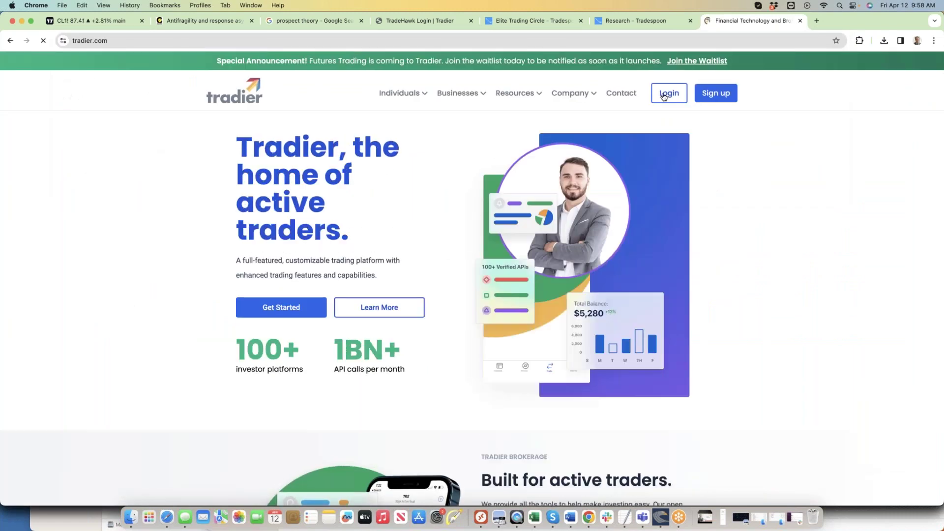
{"action": "left_click", "coordinate": [668, 93]}
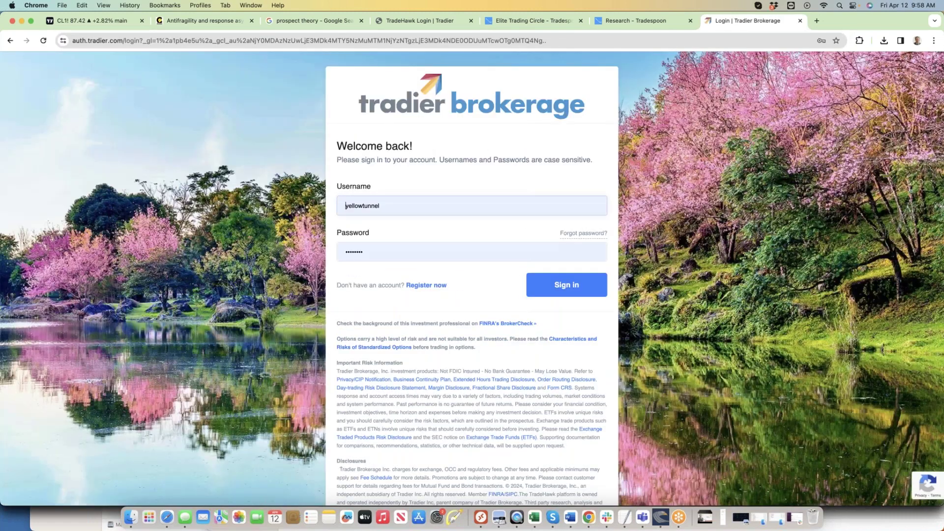
{"action": "left_click", "coordinate": [566, 284]}
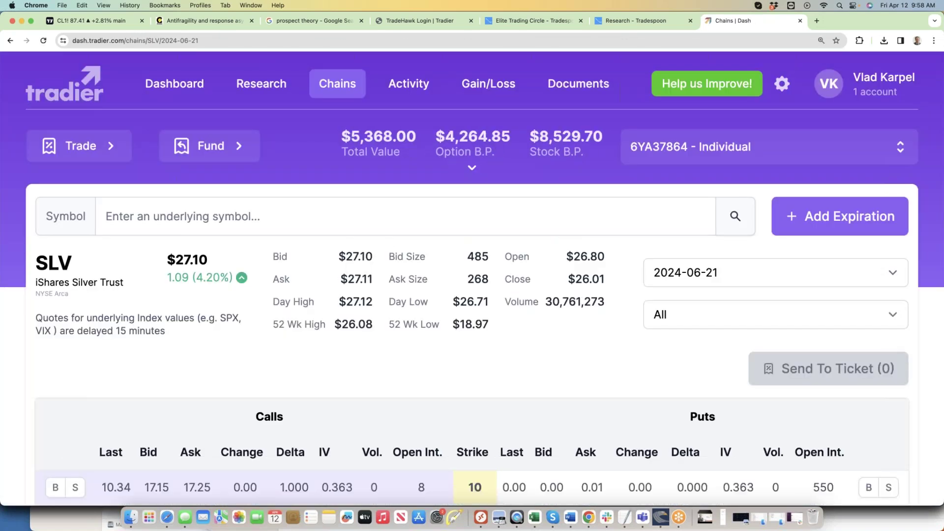
- Load the option chain for the underlying symbol SPY
{"action": "left_click", "coordinate": [128, 217]}
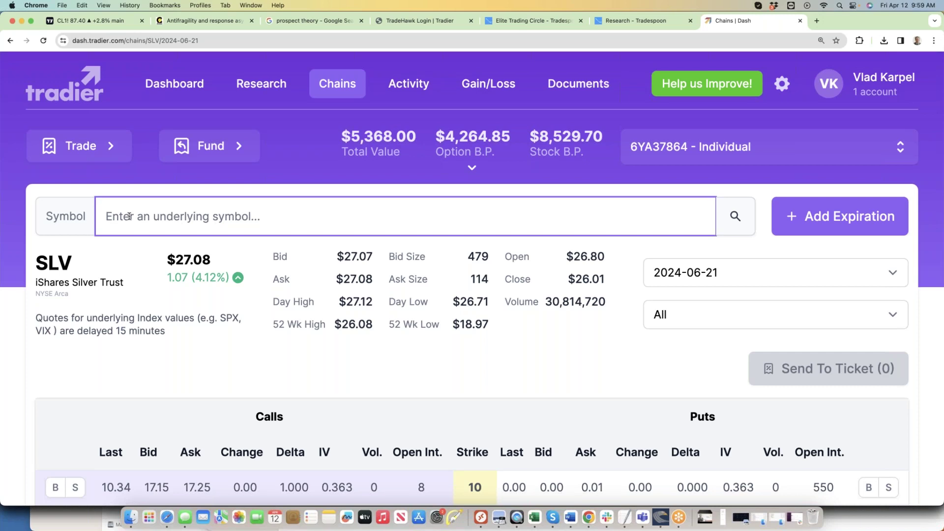
{"action": "type", "text": "VIX"}
{"action": "key", "text": "super+a"}
{"action": "type", "text": "SPY"}
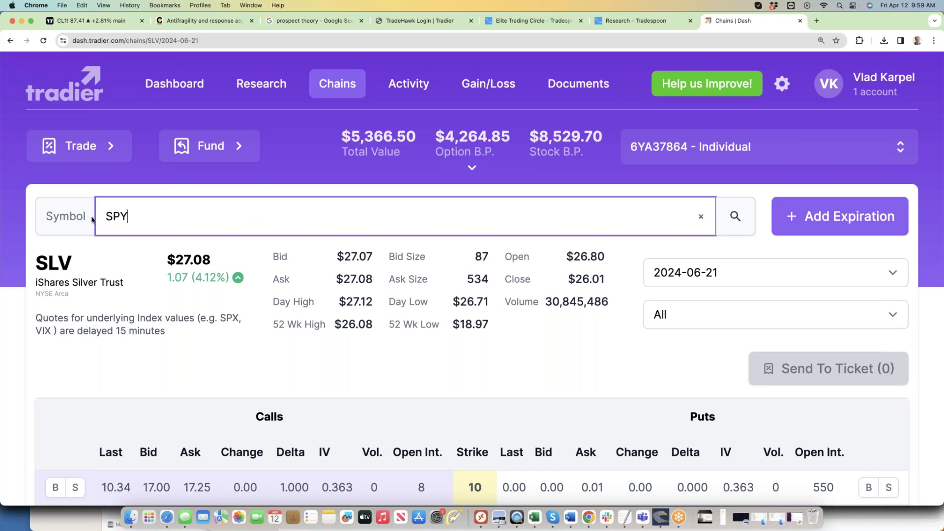
{"action": "key", "text": "Return"}
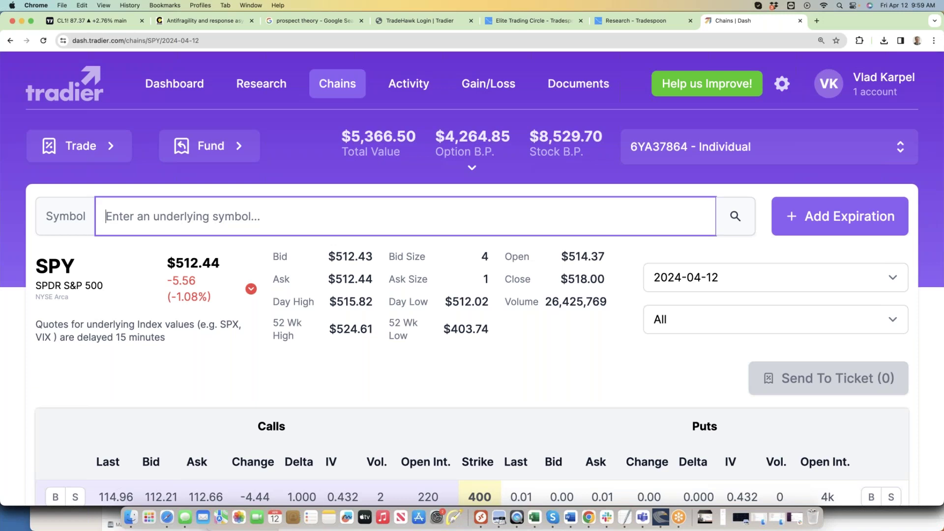
- Set the SPY option chain's expiration date to 2024-05-17
{"action": "scroll", "coordinate": [471, 295], "scroll_direction": "down", "scroll_amount": 3}
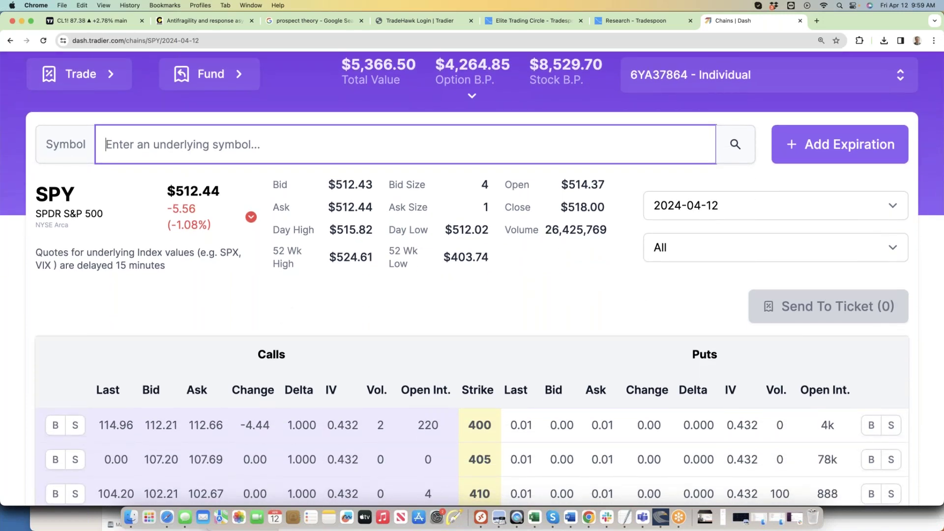
{"action": "scroll", "coordinate": [670, 200], "scroll_direction": "down", "scroll_amount": 1}
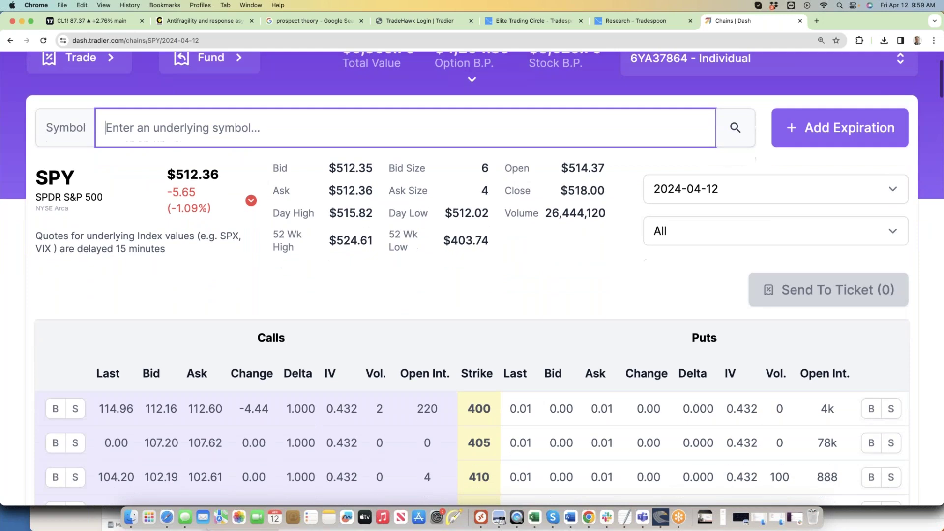
{"action": "left_click", "coordinate": [681, 182]}
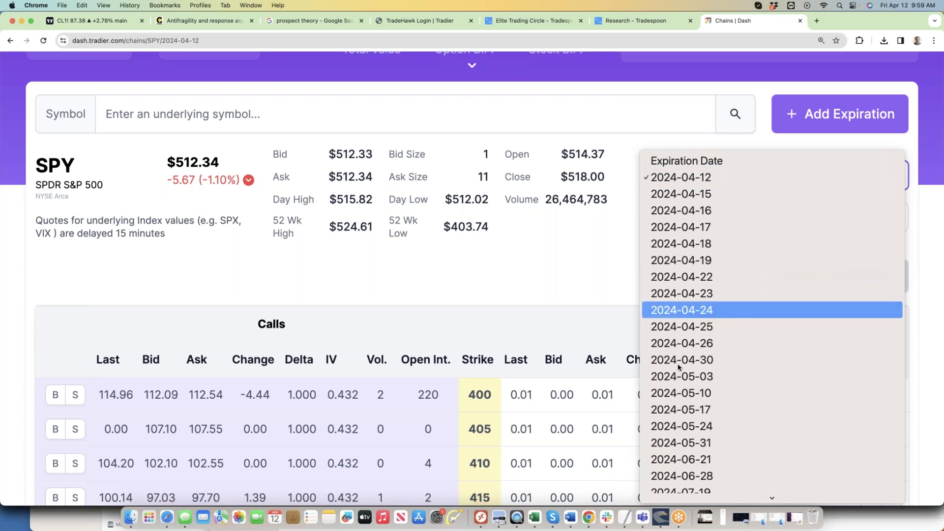
{"action": "left_click", "coordinate": [679, 409]}
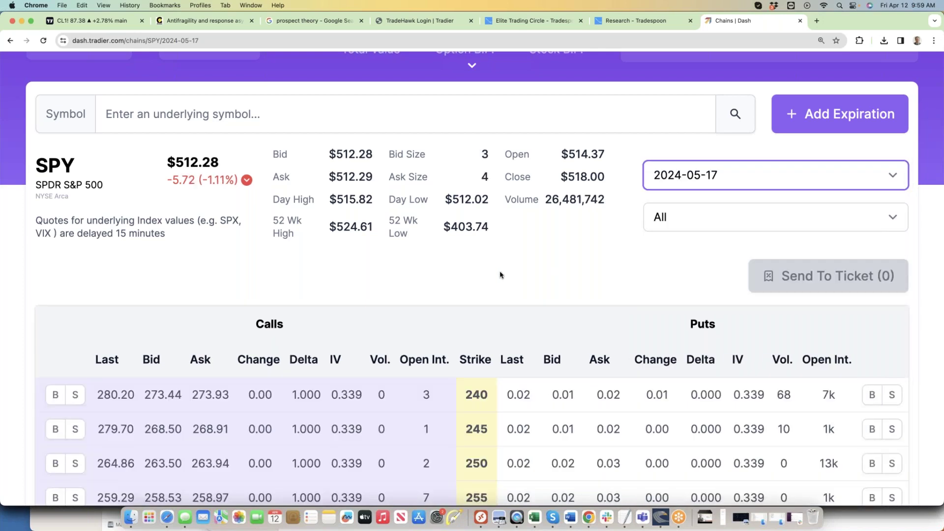
- Examine the 500-strike put's last, bid and ask prices in the SPY chain, and return to the head of the chain
{"action": "scroll", "coordinate": [500, 275], "scroll_direction": "down", "scroll_amount": 15}
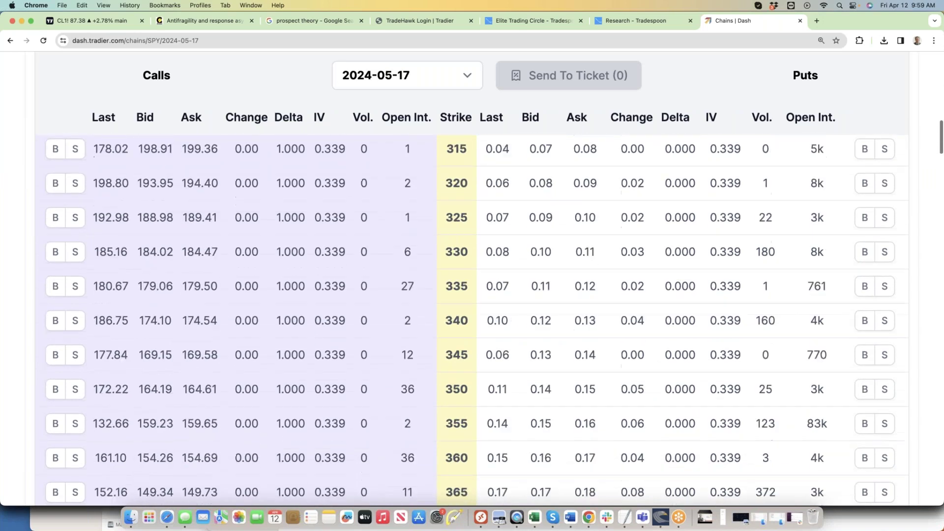
{"action": "scroll", "coordinate": [494, 307], "scroll_direction": "down", "scroll_amount": 20}
{"action": "scroll", "coordinate": [494, 318], "scroll_direction": "down", "scroll_amount": 5}
{"action": "scroll", "coordinate": [494, 317], "scroll_direction": "down", "scroll_amount": 4}
{"action": "scroll", "coordinate": [496, 339], "scroll_direction": "down", "scroll_amount": 3}
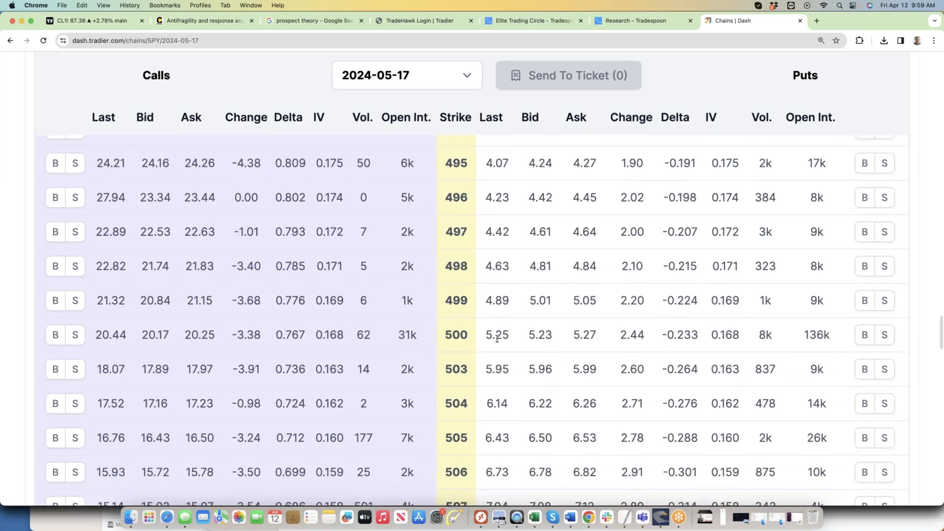
{"action": "left_click_drag", "start_coordinate": [553, 337], "coordinate": [523, 335]}
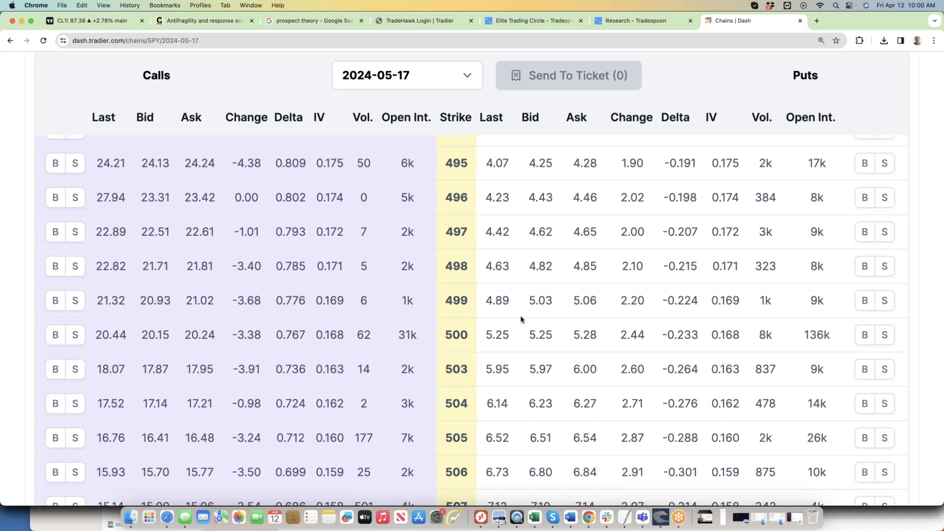
{"action": "double_click", "coordinate": [531, 338]}
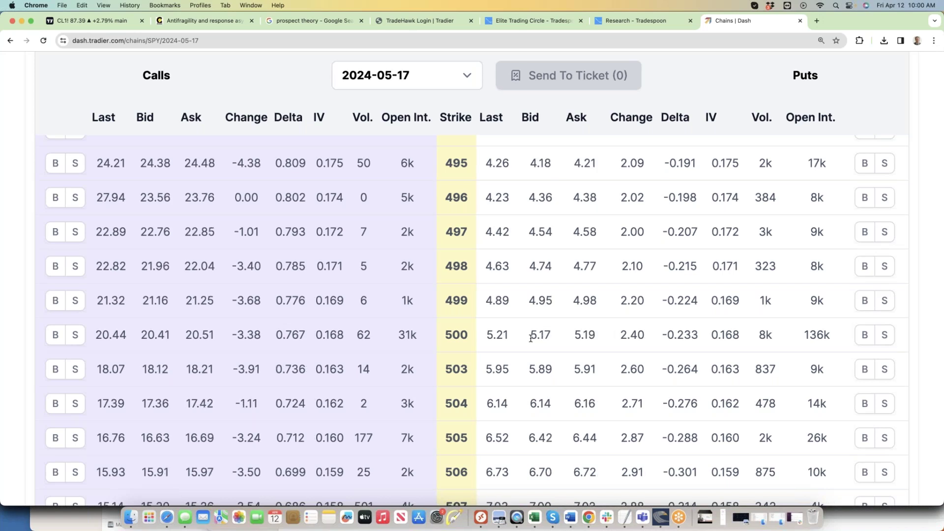
{"action": "scroll", "coordinate": [530, 338], "scroll_direction": "up", "scroll_amount": 20}
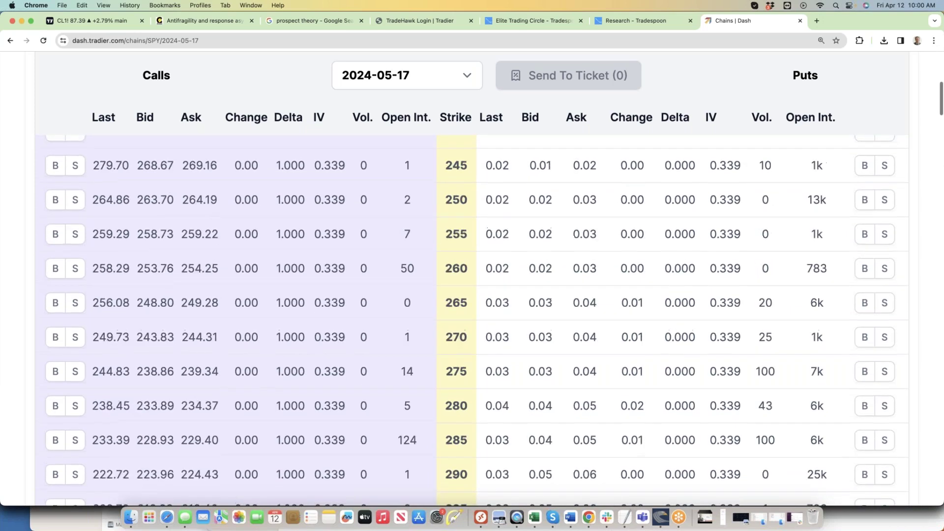
{"action": "scroll", "coordinate": [178, 178], "scroll_direction": "up", "scroll_amount": 8}
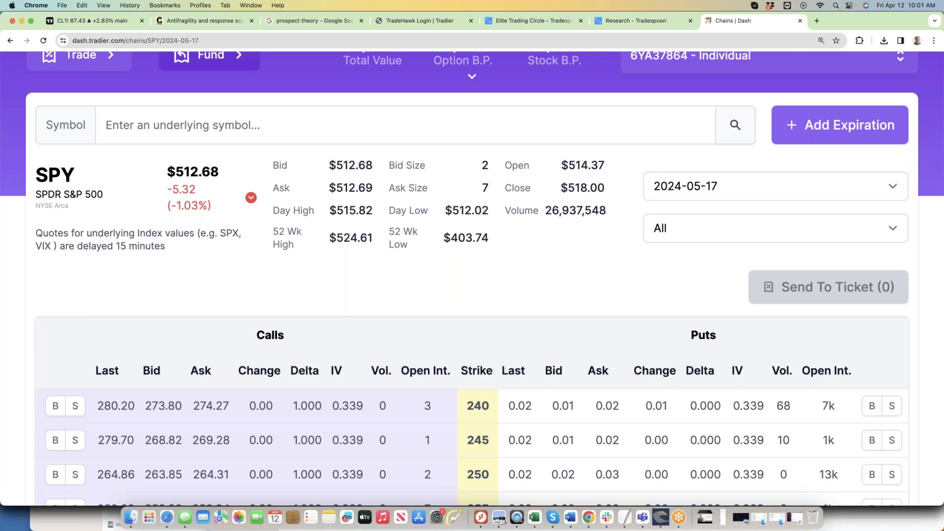
- Switch to the TradingView chart and display the XLF financial sector fund
{"action": "left_click", "coordinate": [107, 20]}
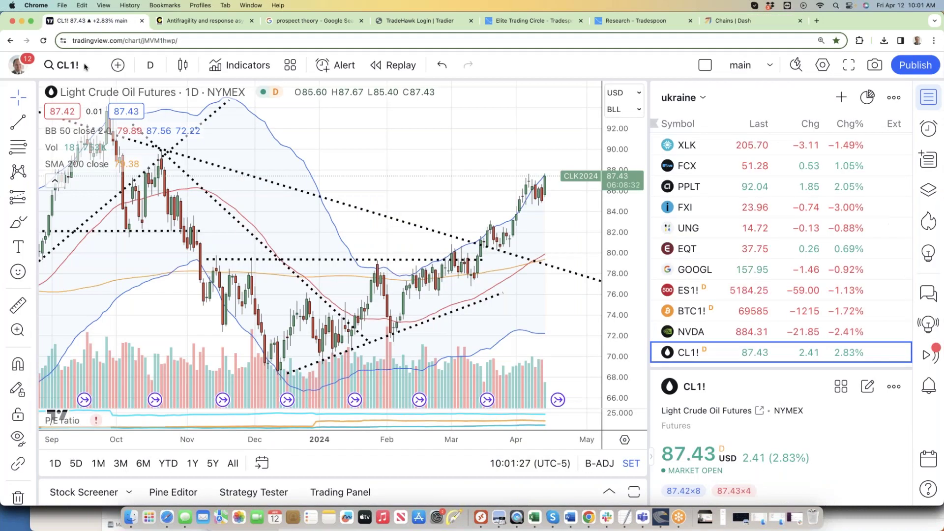
{"action": "type", "text": "XLF"}
{"action": "key", "text": "Return"}
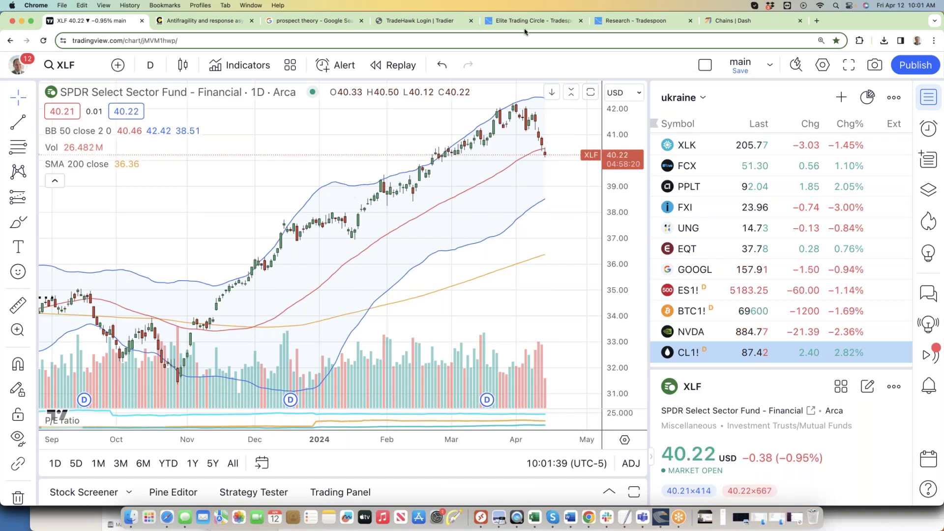
- Search the Elite Circle Trade Log's orders on Tradespoon for symbol XLF over the Last 7 Days
{"action": "key", "text": "super+5"}
{"action": "scroll", "coordinate": [190, 436], "scroll_direction": "down", "scroll_amount": 5}
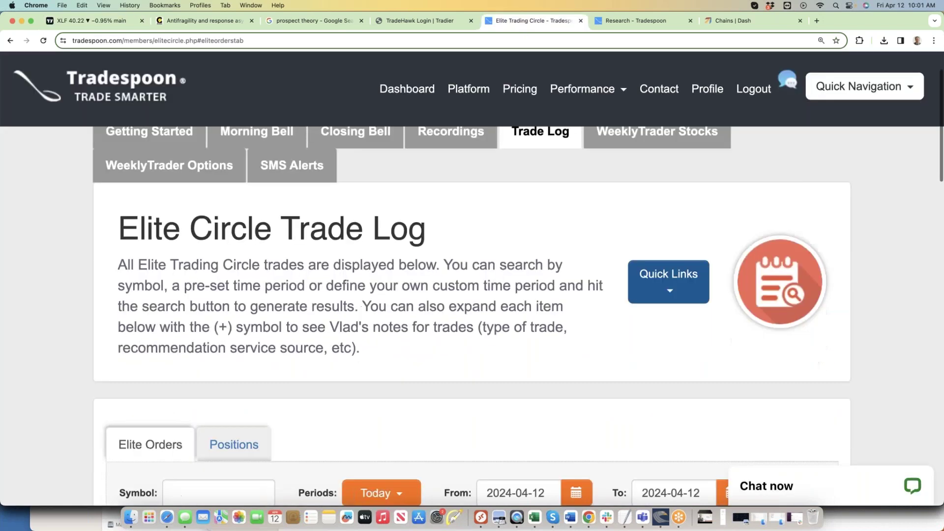
{"action": "left_click", "coordinate": [191, 437]}
{"action": "type", "text": "XLF"}
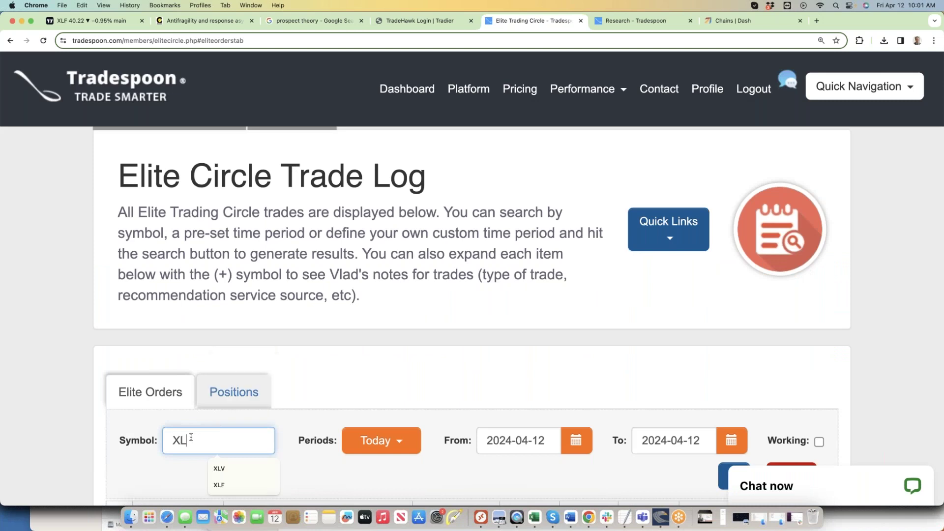
{"action": "left_click", "coordinate": [367, 441]}
{"action": "left_click", "coordinate": [370, 480]}
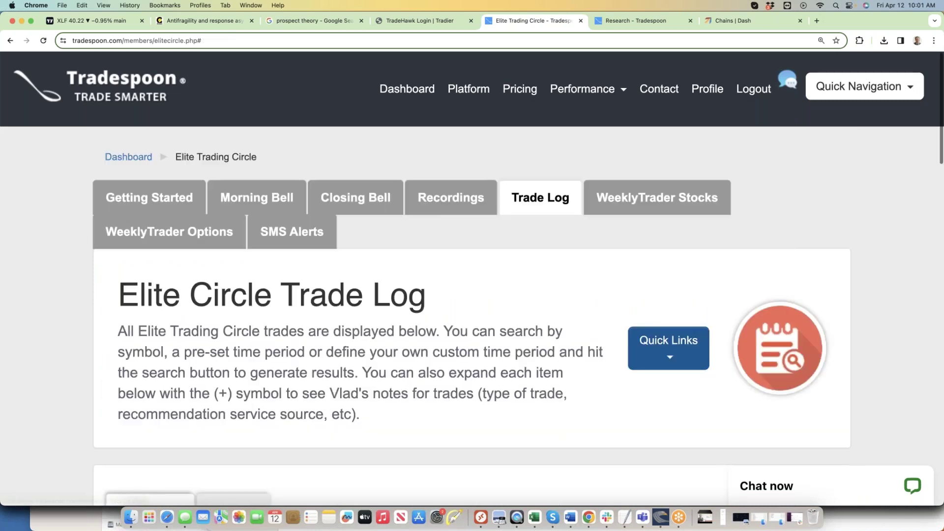
{"action": "scroll", "coordinate": [697, 347], "scroll_direction": "down", "scroll_amount": 5}
{"action": "left_click", "coordinate": [732, 382]}
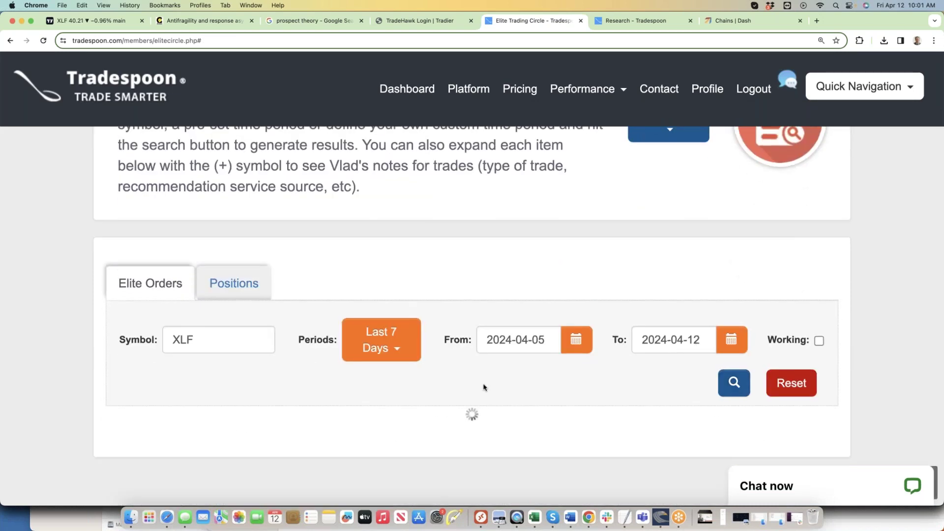
{"action": "scroll", "coordinate": [484, 386], "scroll_direction": "down", "scroll_amount": 3}
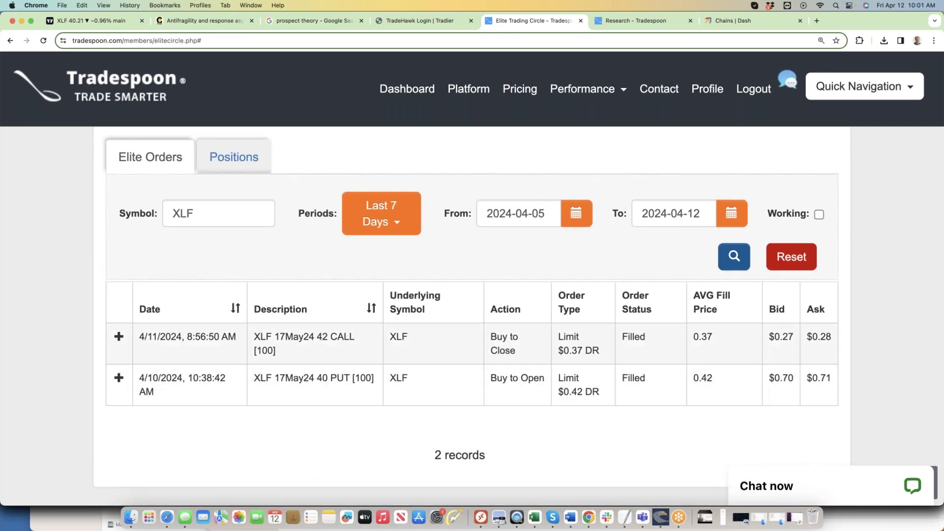
- Highlight the XLF 17May24 42 call's description and examine the average fill prices of the call and the 40 put
{"action": "left_click_drag", "start_coordinate": [293, 338], "coordinate": [390, 339]}
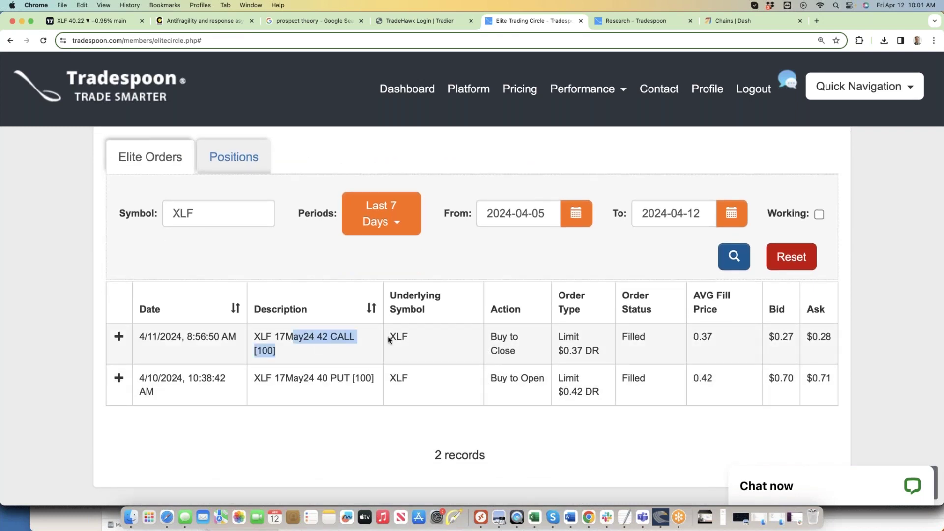
{"action": "double_click", "coordinate": [695, 338]}
{"action": "left_click_drag", "start_coordinate": [692, 381], "coordinate": [708, 378]}
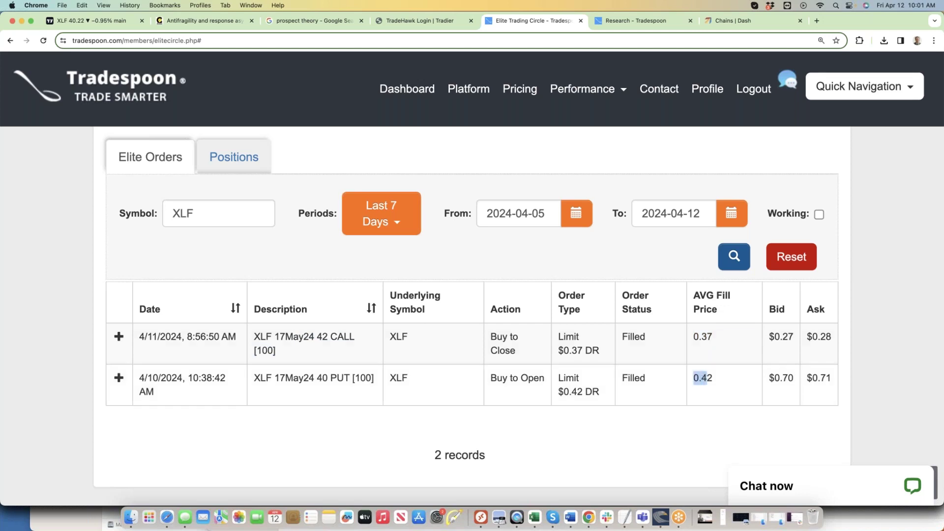
- Switch to TradeHawk and load XLF in the Dealer Exposure view
{"action": "left_click", "coordinate": [98, 23]}
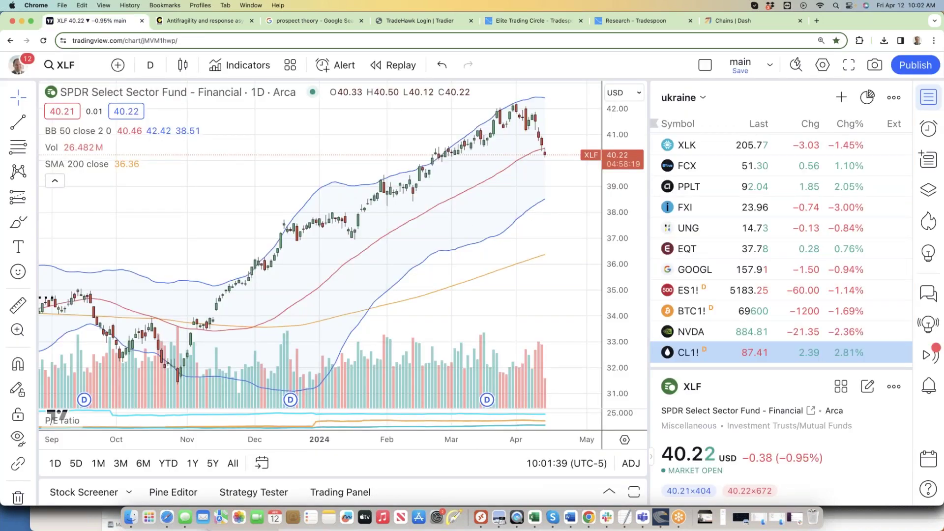
{"action": "left_click", "coordinate": [660, 516]}
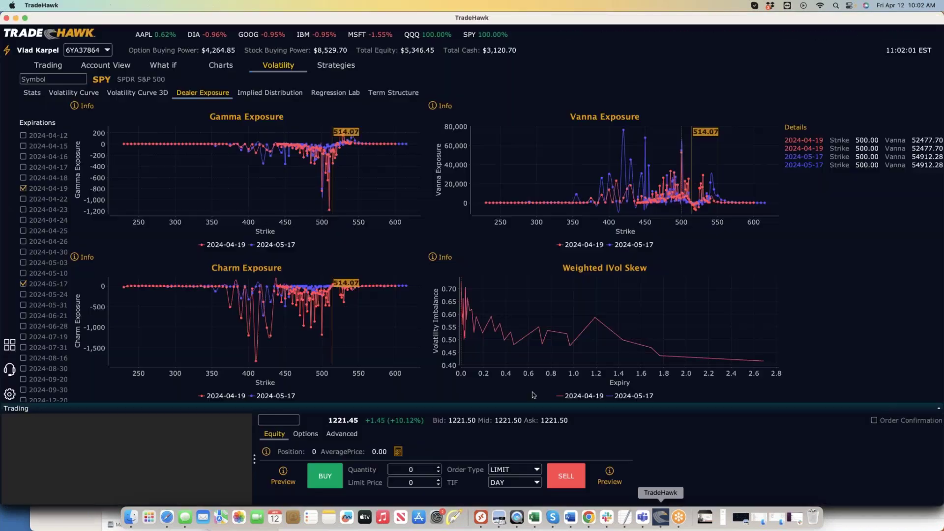
{"action": "left_click", "coordinate": [44, 80]}
{"action": "type", "text": "xlf"}
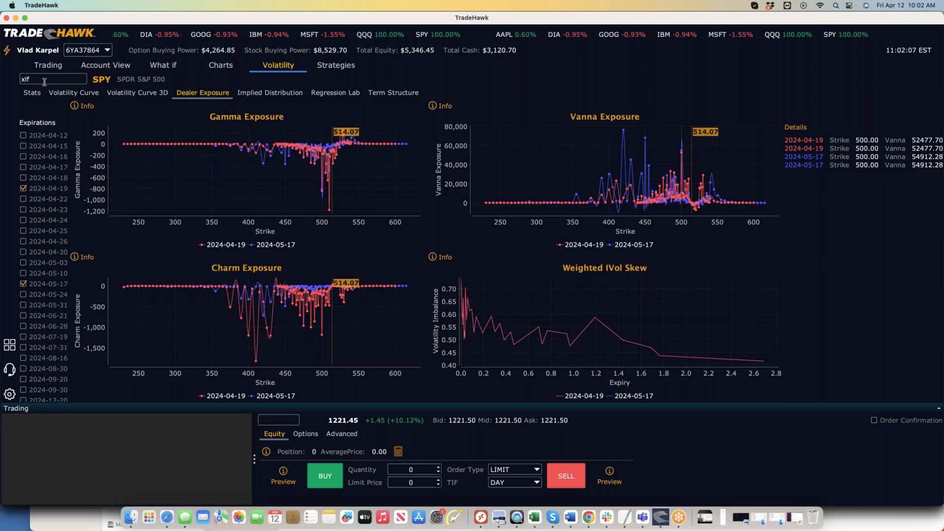
{"action": "key", "text": "Return"}
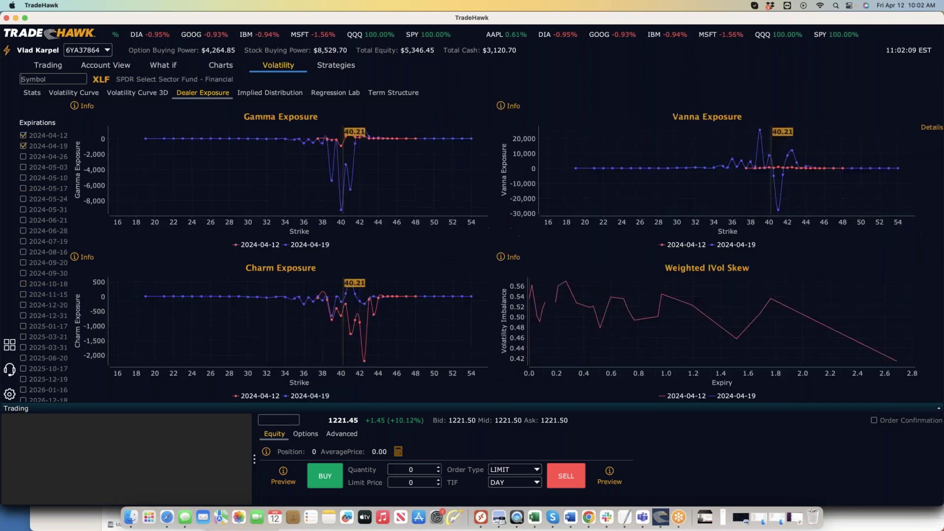
- Add the 2024-05-17 expiration to XLF's exposure charts and inspect the vanna details at the 39 strike
{"action": "left_click", "coordinate": [24, 188]}
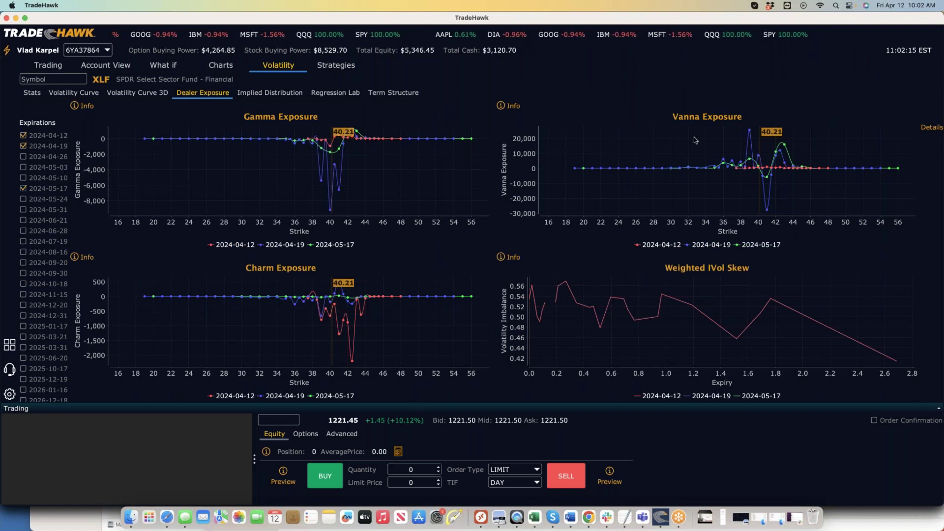
{"action": "left_click", "coordinate": [751, 132]}
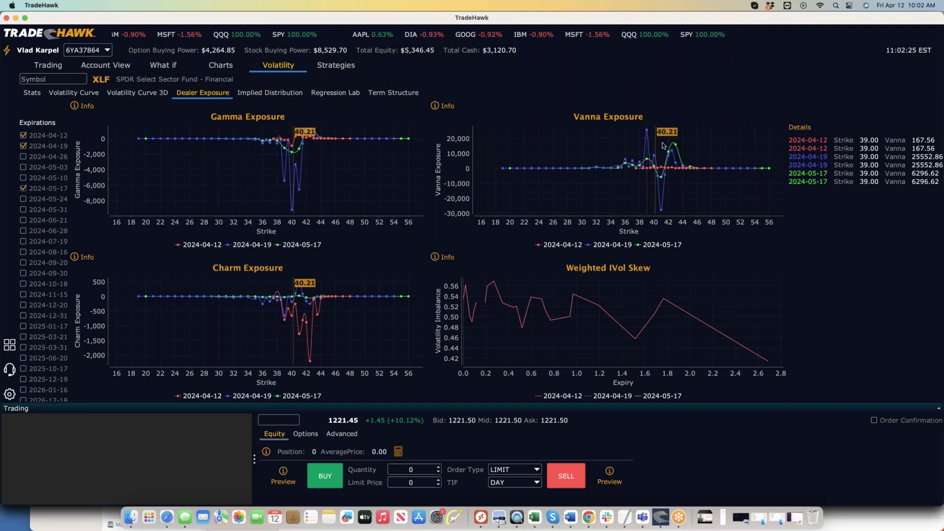
- Switch to the Tradier option chains and display the XLF chain for the 2024-05-17 expiration
{"action": "key", "text": "super+Tab"}
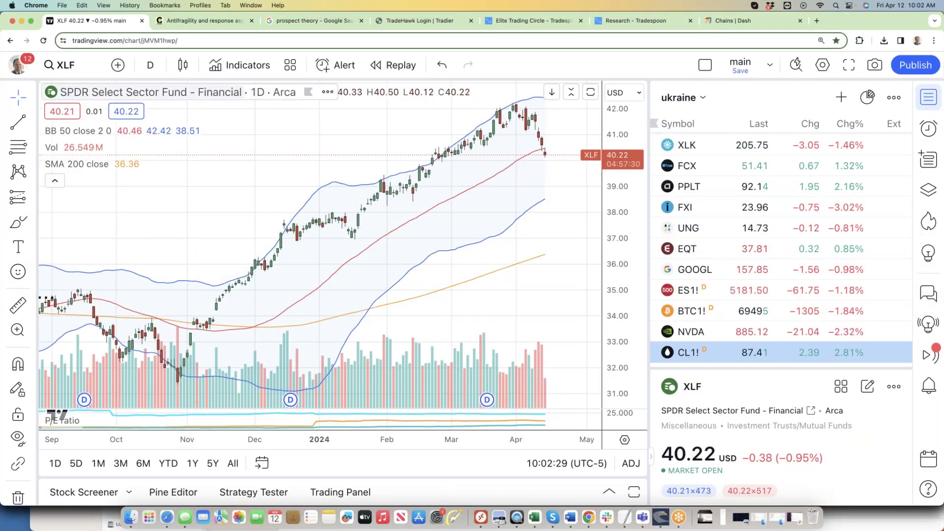
{"action": "left_click", "coordinate": [727, 21]}
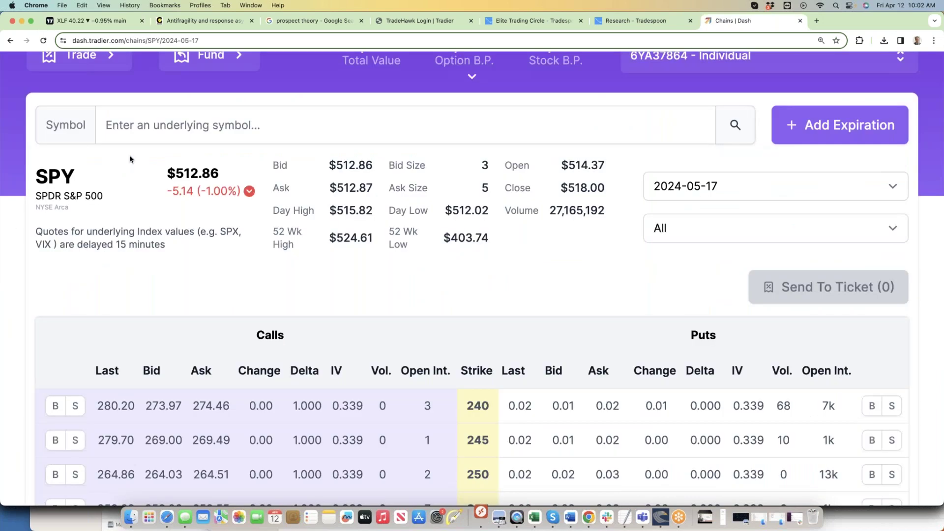
{"action": "left_click", "coordinate": [124, 130]}
{"action": "type", "text": "XLF"}
{"action": "key", "text": "Return"}
{"action": "left_click", "coordinate": [686, 195]}
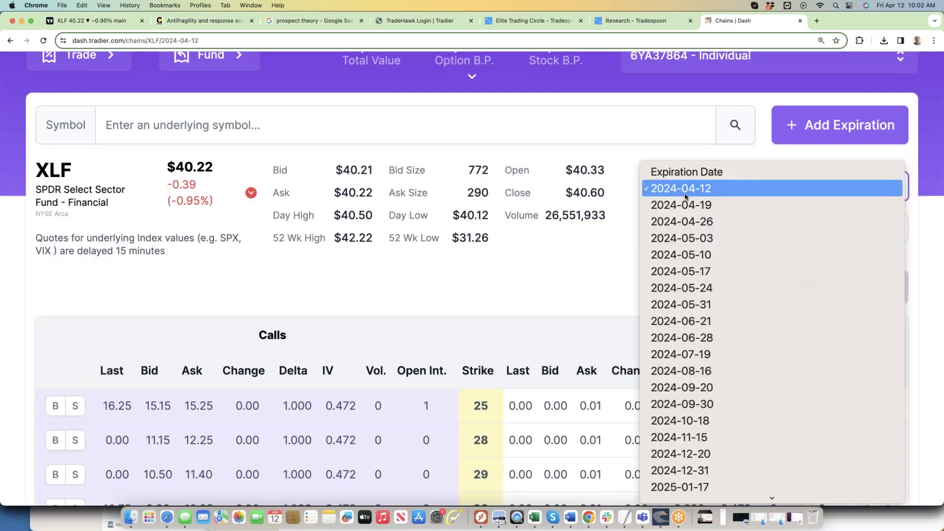
{"action": "left_click", "coordinate": [687, 272]}
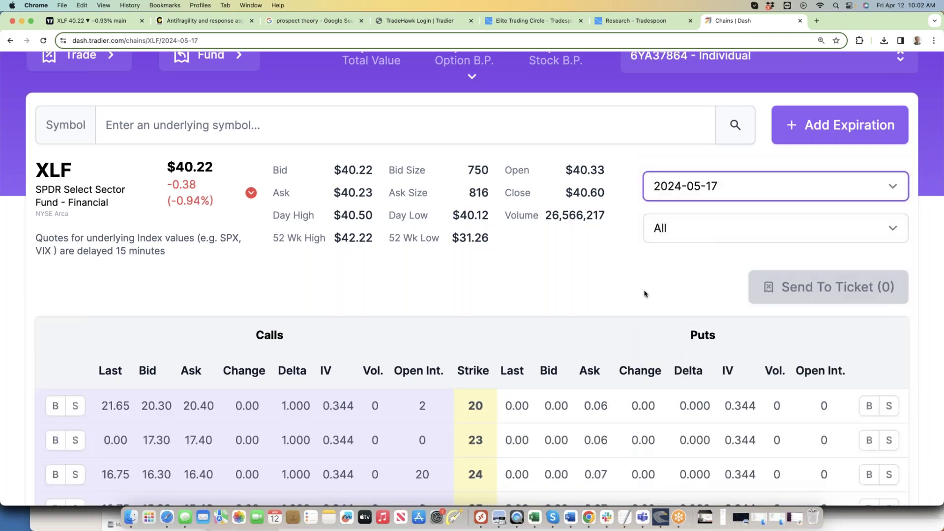
- Highlight the 39-strike put's last price in the XLF chain and examine the strikes around the current share price
{"action": "scroll", "coordinate": [643, 291], "scroll_direction": "down", "scroll_amount": 3}
{"action": "scroll", "coordinate": [644, 294], "scroll_direction": "down", "scroll_amount": 12}
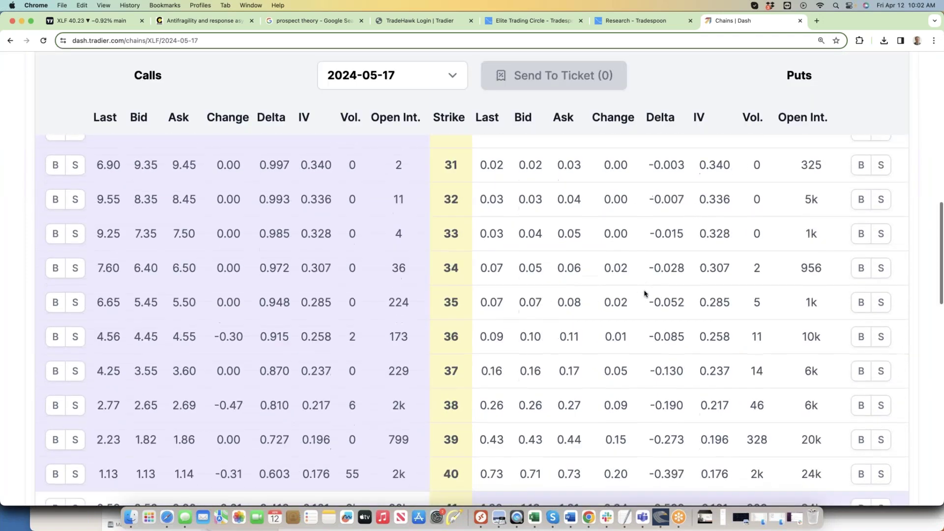
{"action": "left_click_drag", "start_coordinate": [503, 226], "coordinate": [485, 226]}
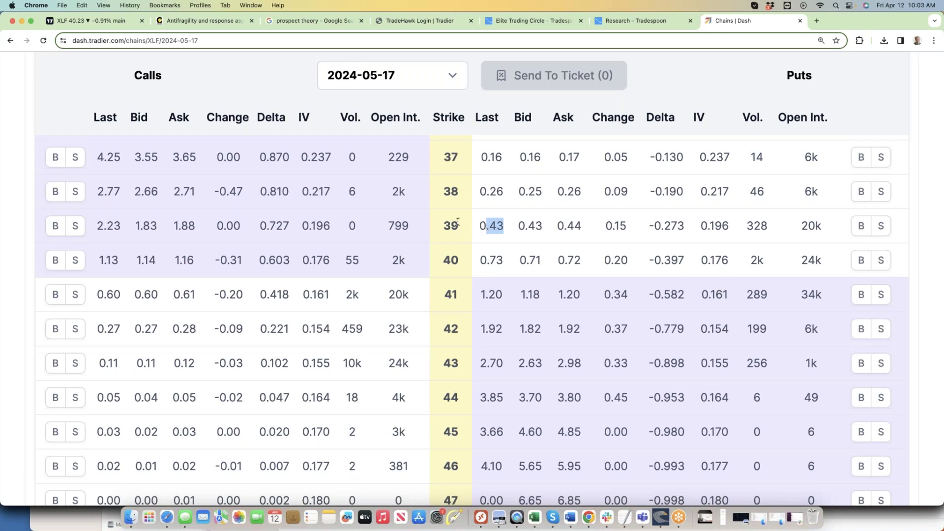
{"action": "scroll", "coordinate": [456, 243], "scroll_direction": "up", "scroll_amount": 15}
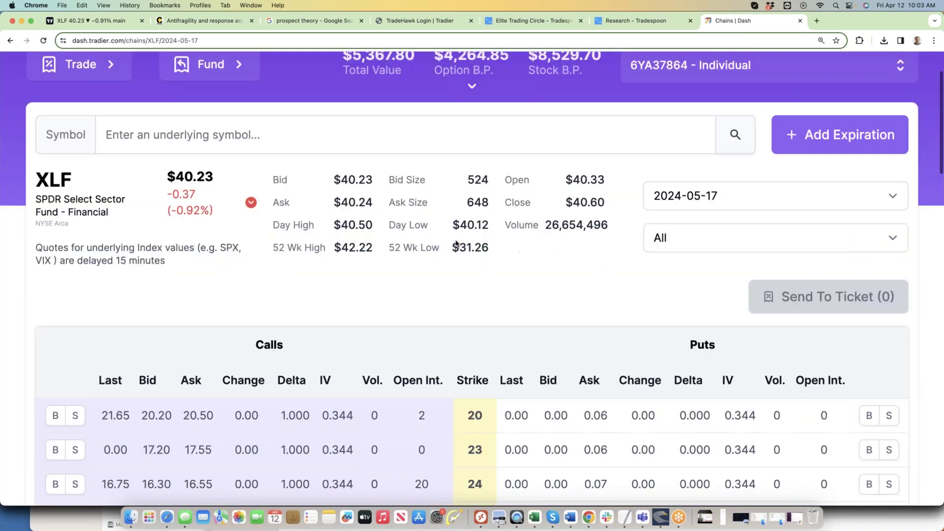
{"action": "scroll", "coordinate": [459, 243], "scroll_direction": "down", "scroll_amount": 13}
{"action": "scroll", "coordinate": [481, 330], "scroll_direction": "down", "scroll_amount": 1}
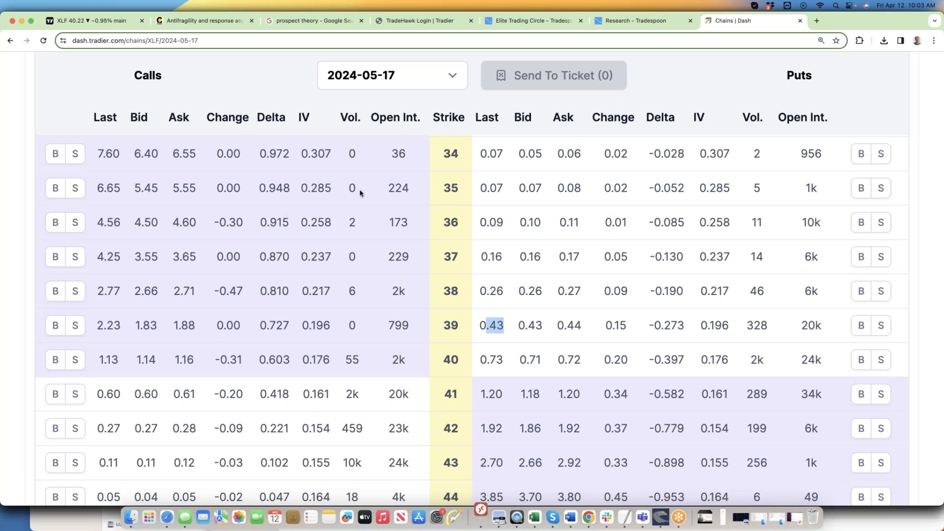
- Switch to TradeHawk and load GOOGL's dealer exposure with the 2024-05-17 expiration added
{"action": "left_click", "coordinate": [660, 516]}
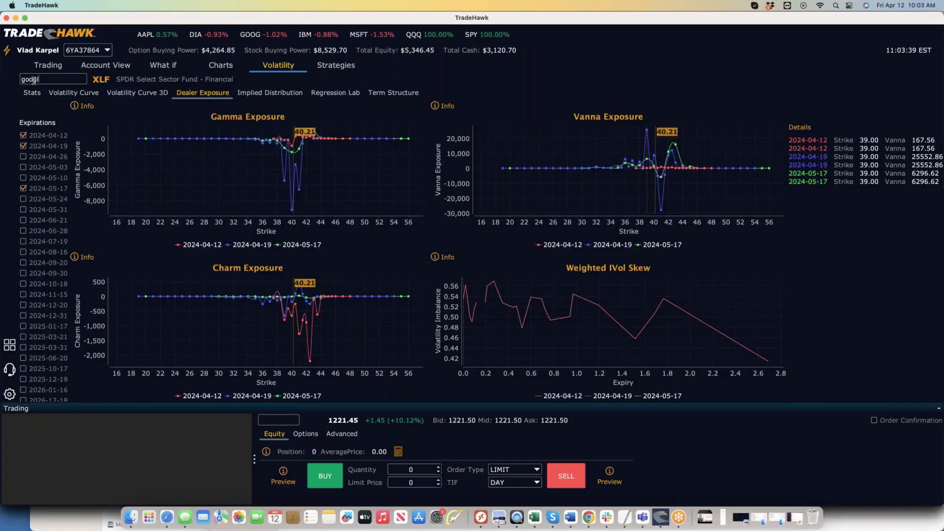
{"action": "type", "text": "l"}
{"action": "key", "text": "Return"}
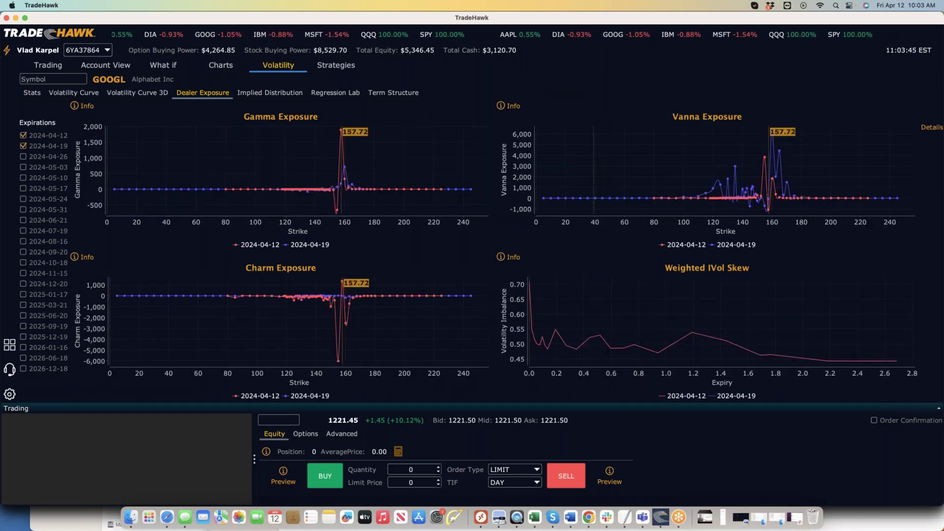
{"action": "left_click", "coordinate": [24, 189]}
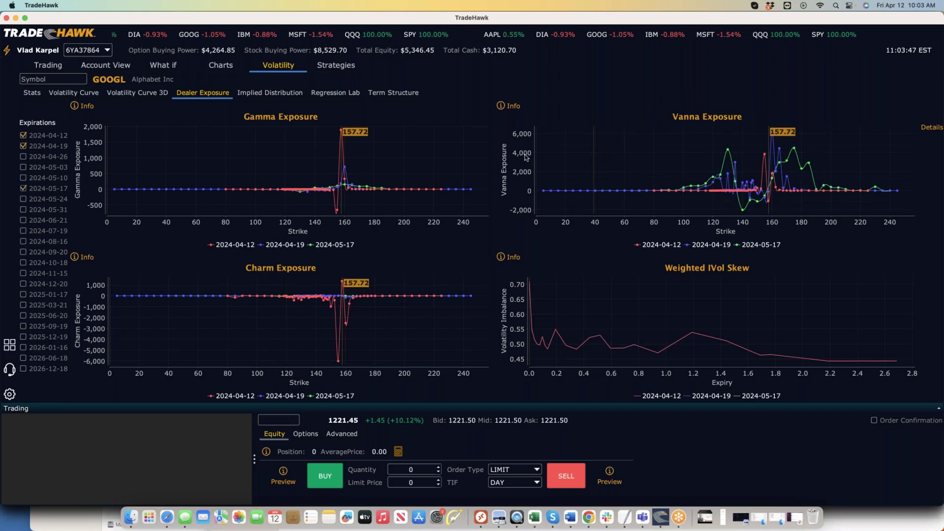
- Inspect GOOGL's vanna exposure details at the 155, 135 and 130 strikes
{"action": "left_click", "coordinate": [764, 156]}
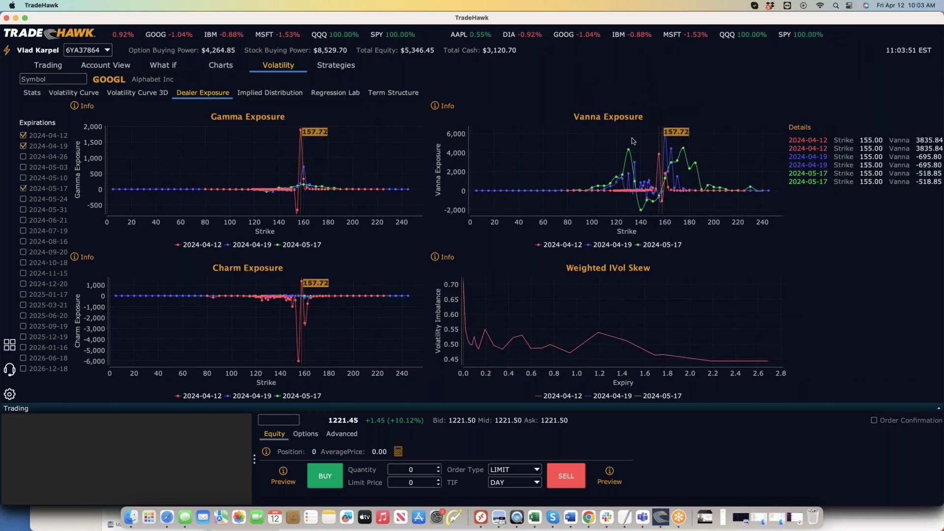
{"action": "left_click", "coordinate": [635, 165]}
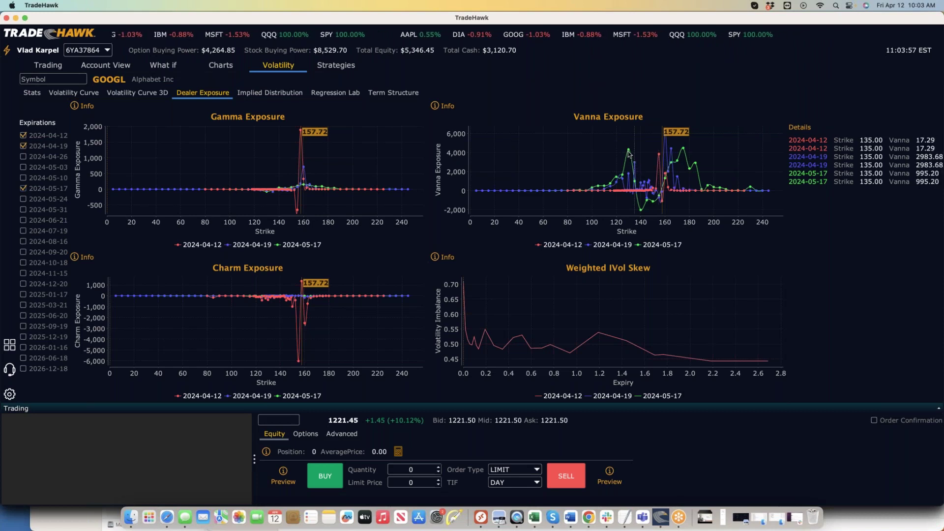
{"action": "left_click", "coordinate": [629, 154]}
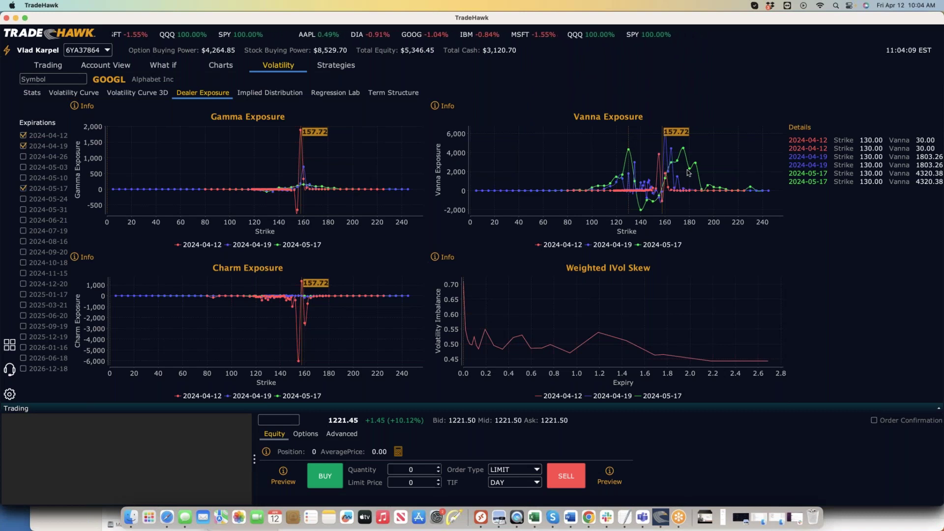
- Switch to the TradingView chart and display GOOGL
{"action": "key", "text": "super+Tab"}
{"action": "key", "text": "super+Tab"}
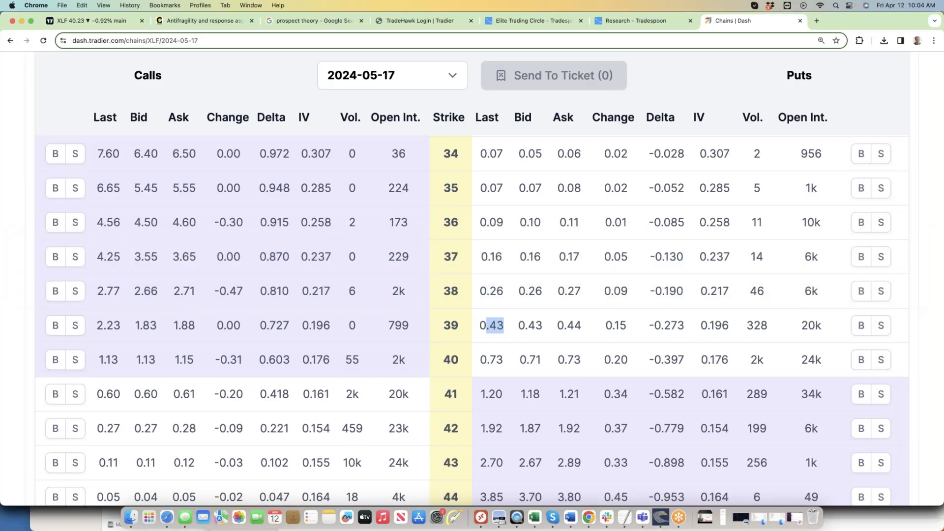
{"action": "left_click", "coordinate": [105, 21]}
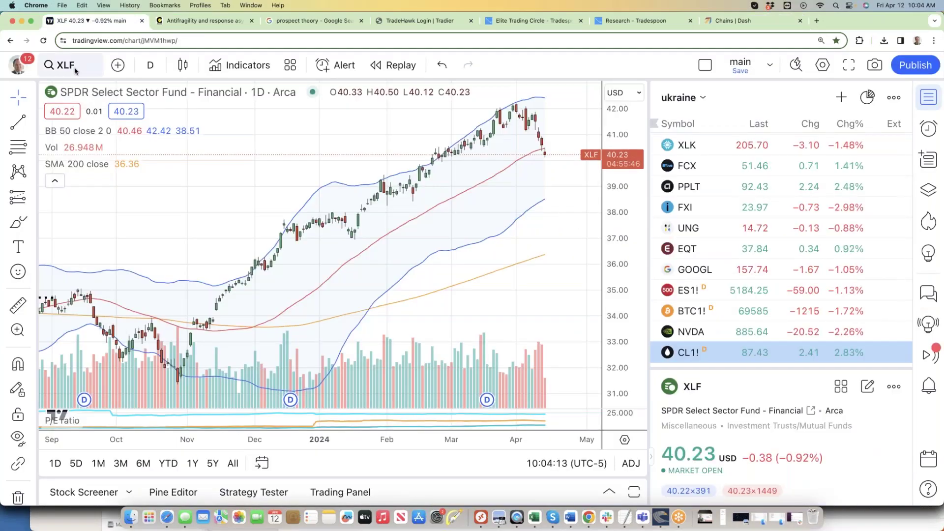
{"action": "left_click", "coordinate": [75, 71]}
{"action": "type", "text": "GOOGL"}
{"action": "key", "text": "Return"}
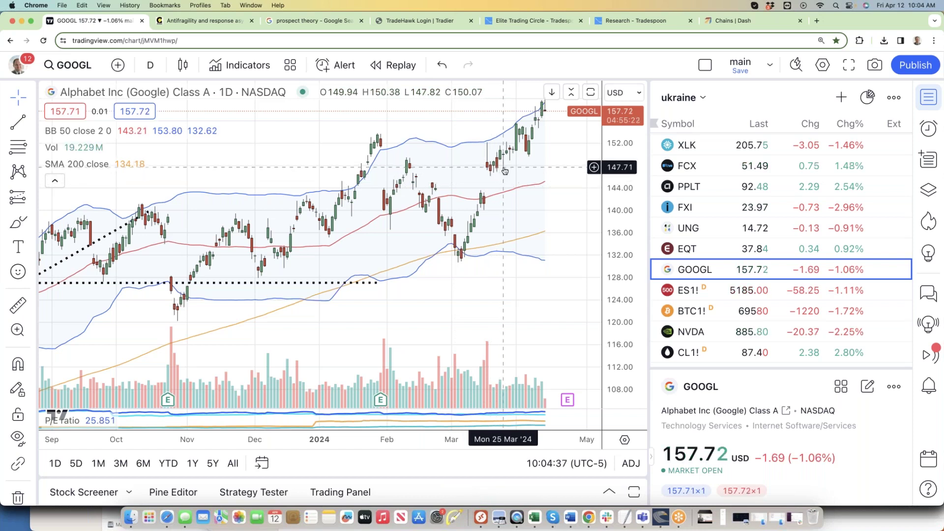
- Switch to the Tradier option chains and load the chain for GOOGL
{"action": "left_click", "coordinate": [729, 22]}
{"action": "scroll", "coordinate": [472, 295], "scroll_direction": "up", "scroll_amount": 2}
{"action": "scroll", "coordinate": [160, 170], "scroll_direction": "up", "scroll_amount": 10}
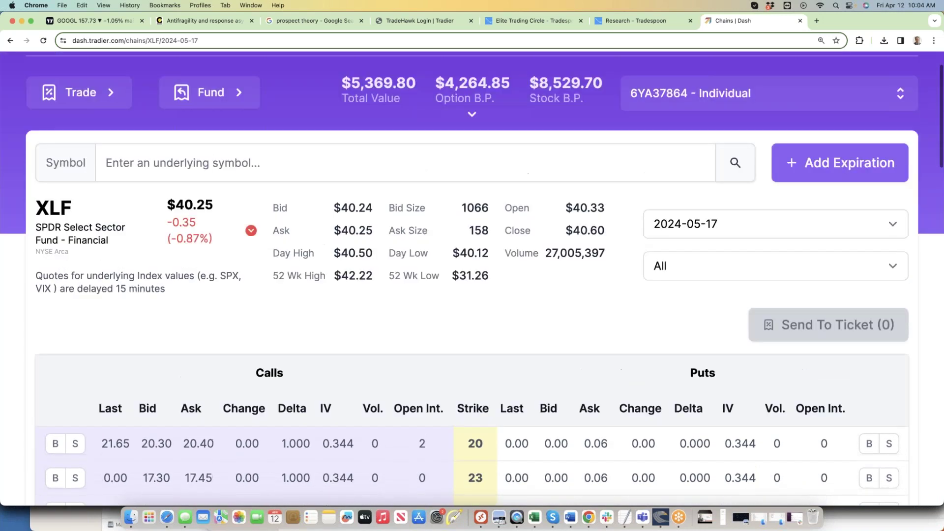
{"action": "left_click", "coordinate": [160, 170]}
{"action": "type", "text": "G"}
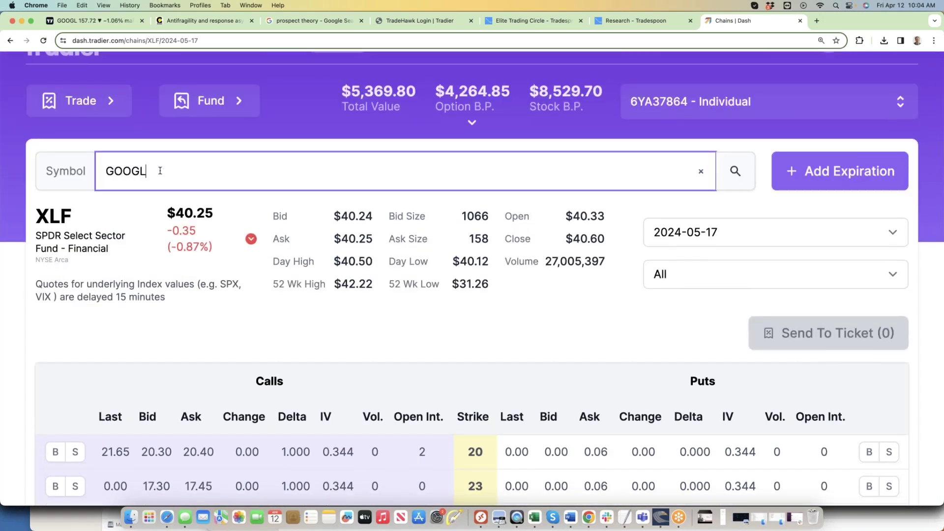
{"action": "type", "text": "OOGL"}
{"action": "key", "text": "Return"}
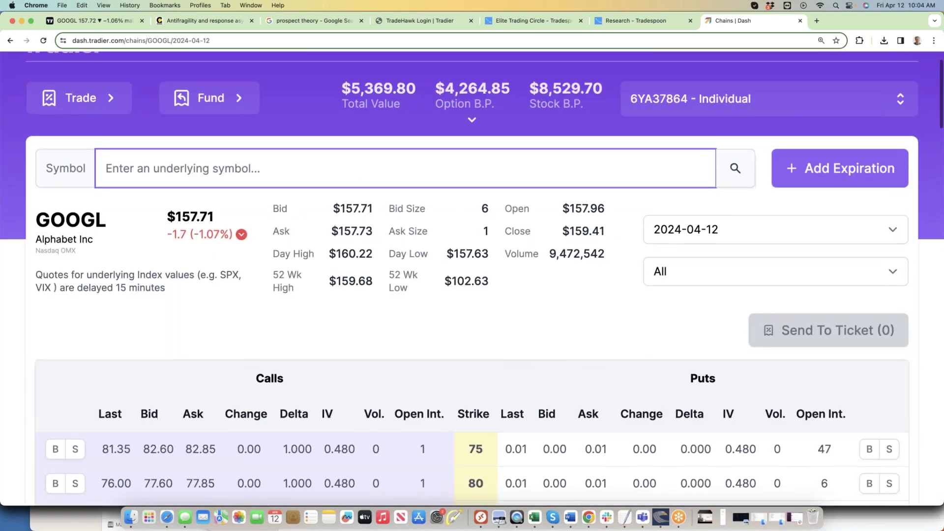
{"action": "scroll", "coordinate": [160, 171], "scroll_direction": "down", "scroll_amount": 3}
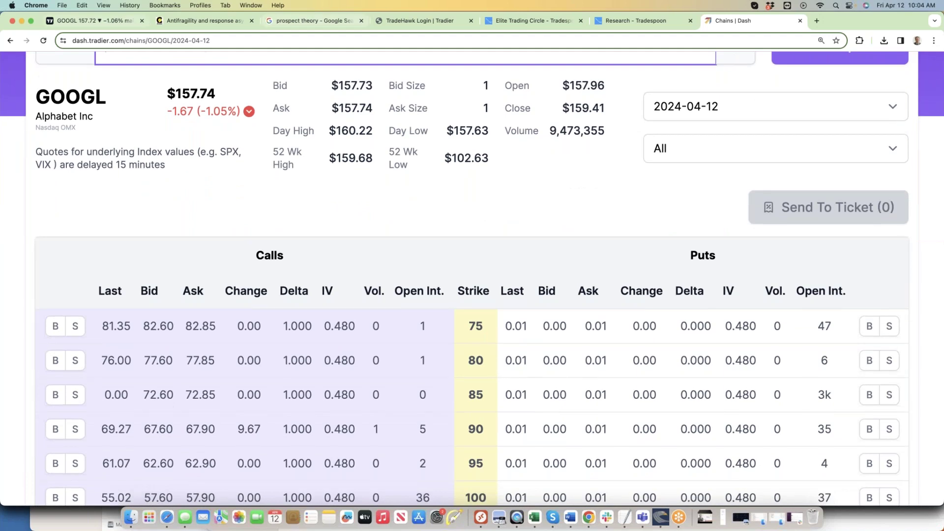
- Recheck the GOOGL price chart and set the Tradier chain's expiration to 2024-05-17
{"action": "left_click", "coordinate": [85, 24]}
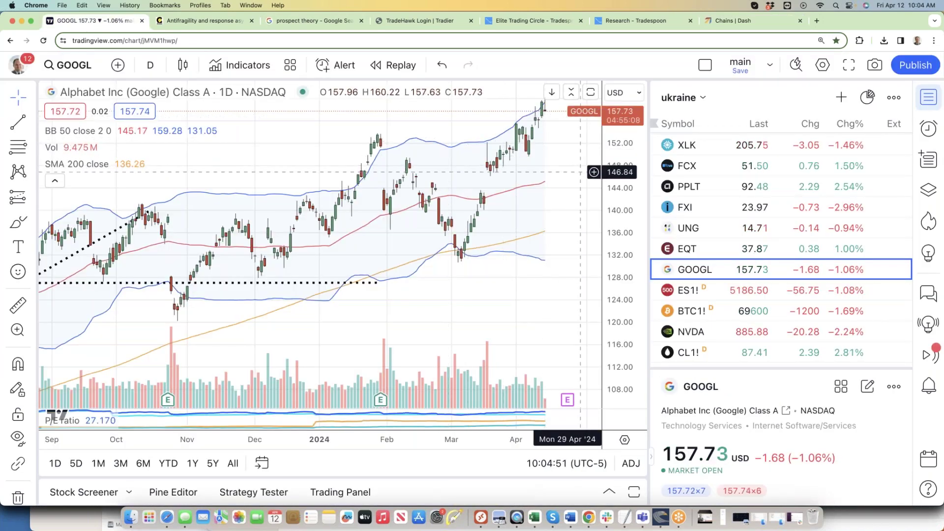
{"action": "left_click", "coordinate": [730, 21]}
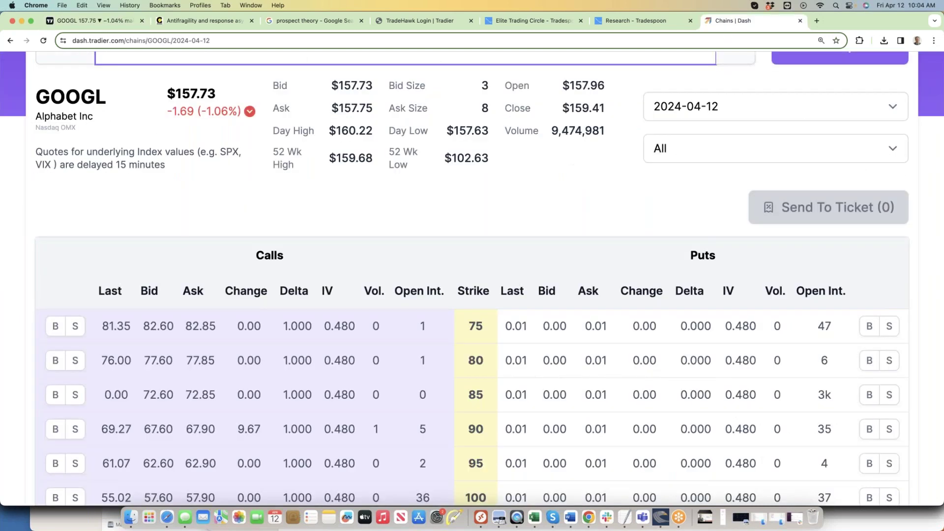
{"action": "scroll", "coordinate": [472, 279], "scroll_direction": "down", "scroll_amount": 20}
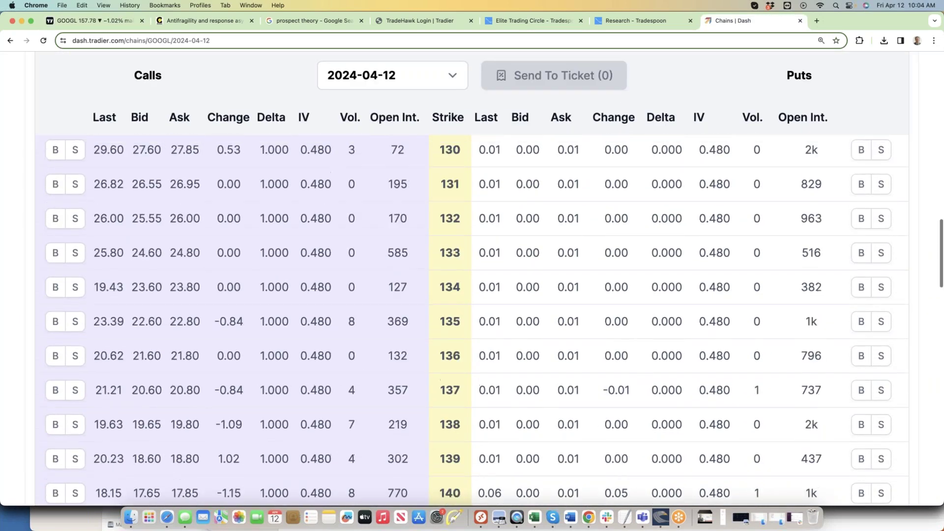
{"action": "scroll", "coordinate": [535, 279], "scroll_direction": "down", "scroll_amount": 8}
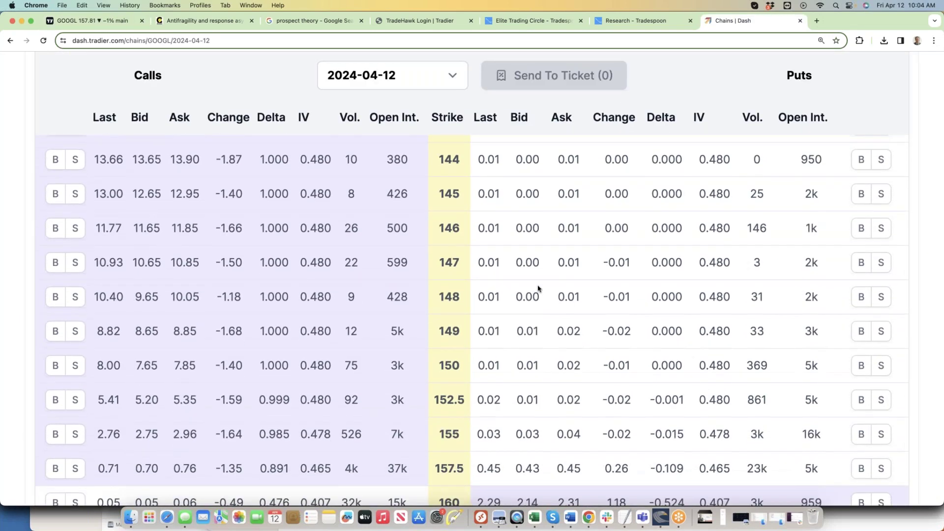
{"action": "scroll", "coordinate": [535, 279], "scroll_direction": "up", "scroll_amount": 3}
{"action": "scroll", "coordinate": [536, 279], "scroll_direction": "up", "scroll_amount": 10}
{"action": "left_click", "coordinate": [443, 78]}
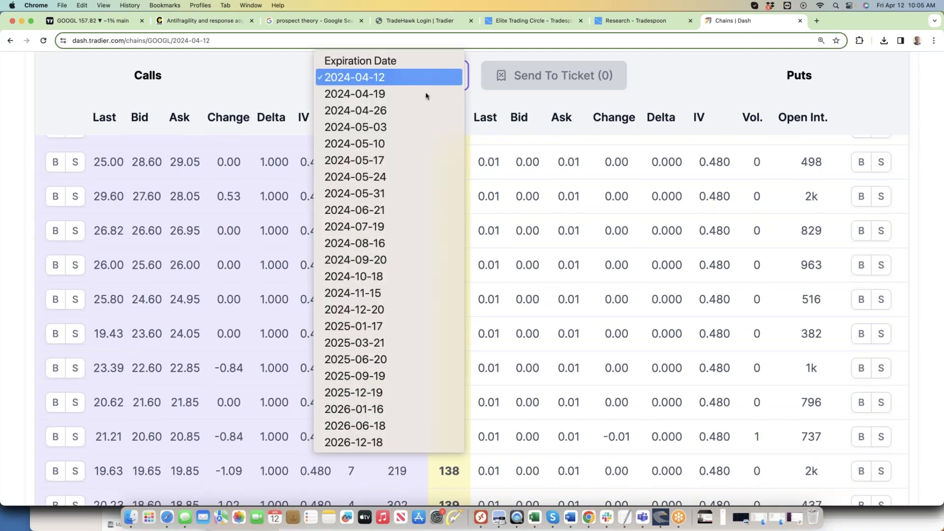
{"action": "left_click", "coordinate": [397, 161]}
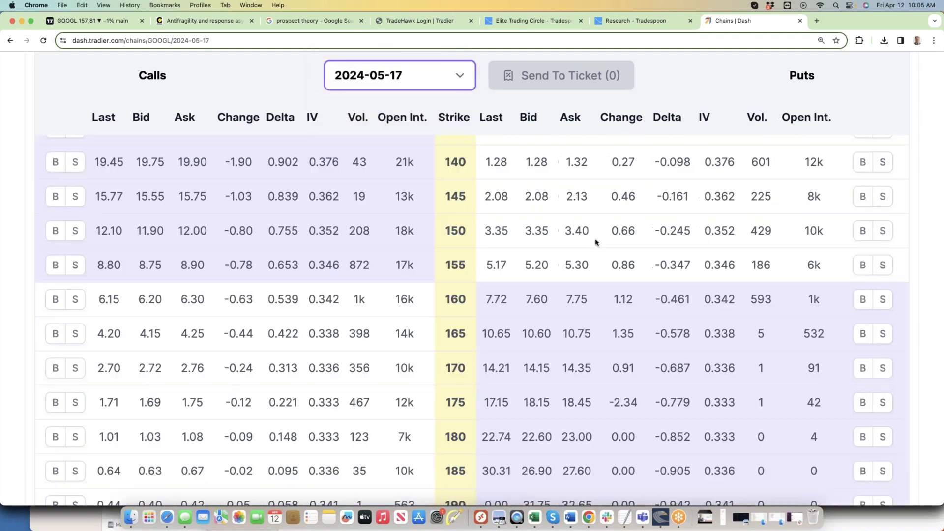
- Highlight the 150-strike put's bid price in the GOOGL chain and examine the neighbouring strikes
{"action": "scroll", "coordinate": [595, 243], "scroll_direction": "down", "scroll_amount": 5}
{"action": "scroll", "coordinate": [595, 242], "scroll_direction": "up", "scroll_amount": 4}
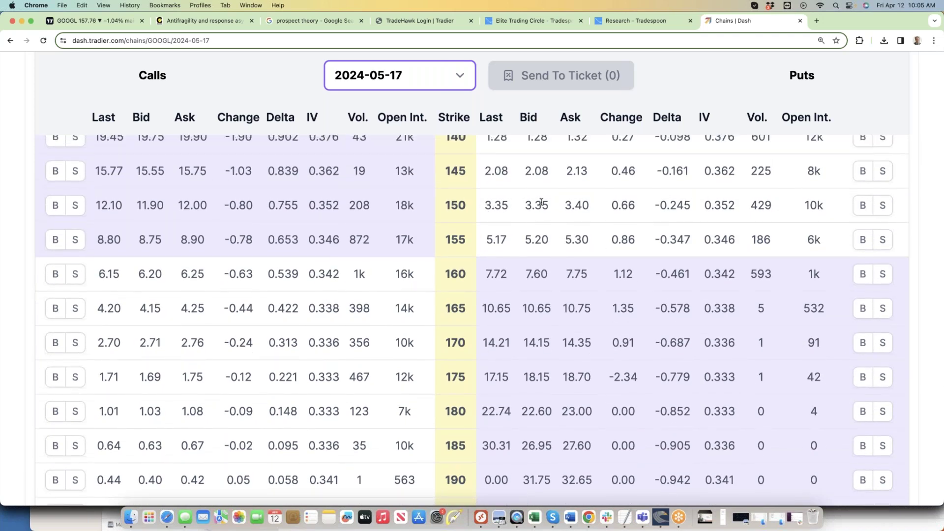
{"action": "double_click", "coordinate": [536, 205]}
{"action": "scroll", "coordinate": [538, 214], "scroll_direction": "up", "scroll_amount": 1}
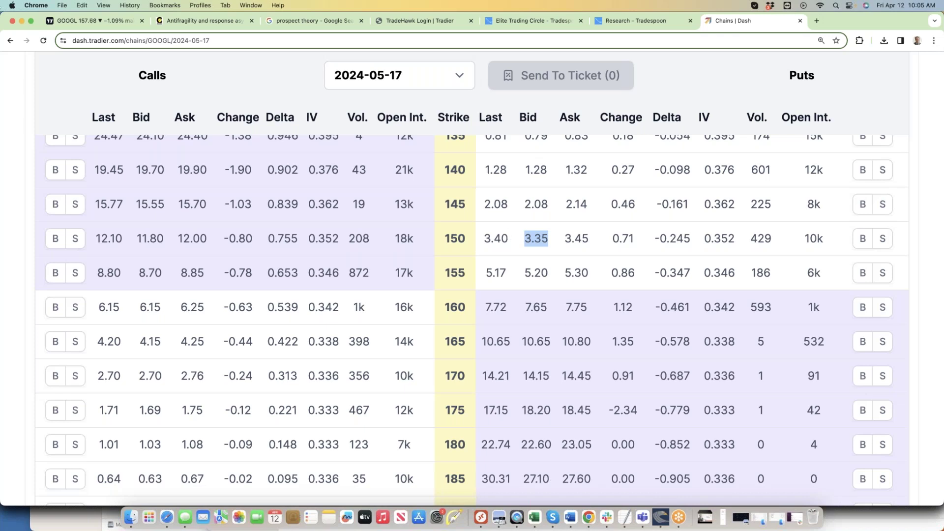
- Switch to the TradingView chart and examine GOOGL's key stats, including the next earnings report
{"action": "left_click", "coordinate": [118, 22]}
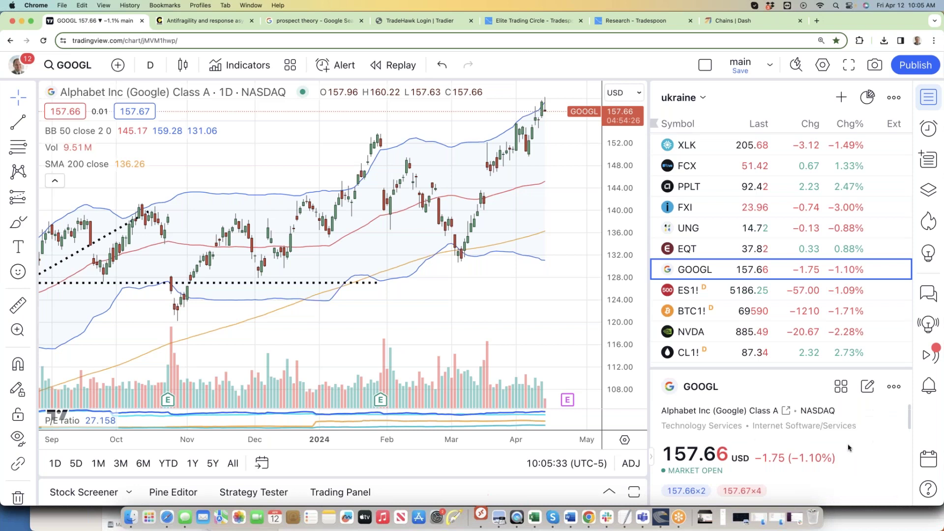
{"action": "scroll", "coordinate": [848, 447], "scroll_direction": "down", "scroll_amount": 5}
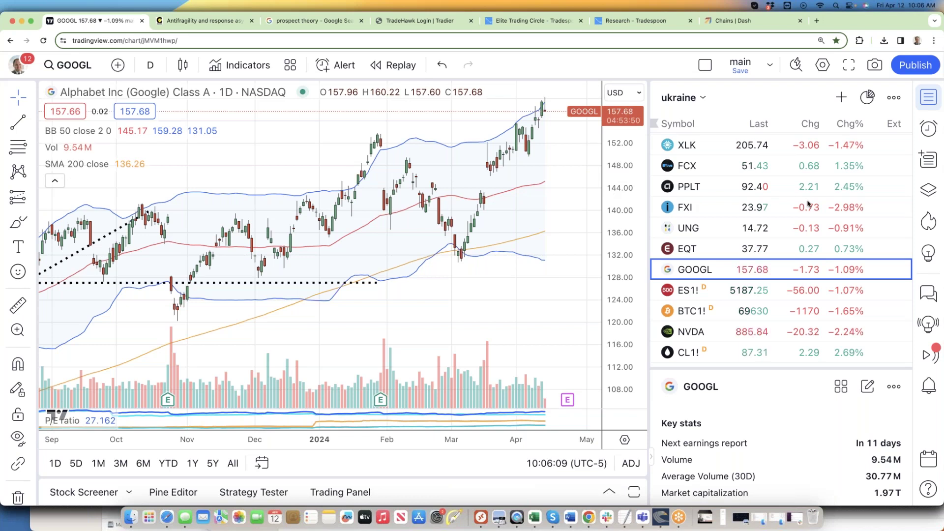
- Review the watchlist from the Treasury yields down to the index ETFs, and display the SPY and QQQ charts
{"action": "scroll", "coordinate": [808, 204], "scroll_direction": "up", "scroll_amount": 1}
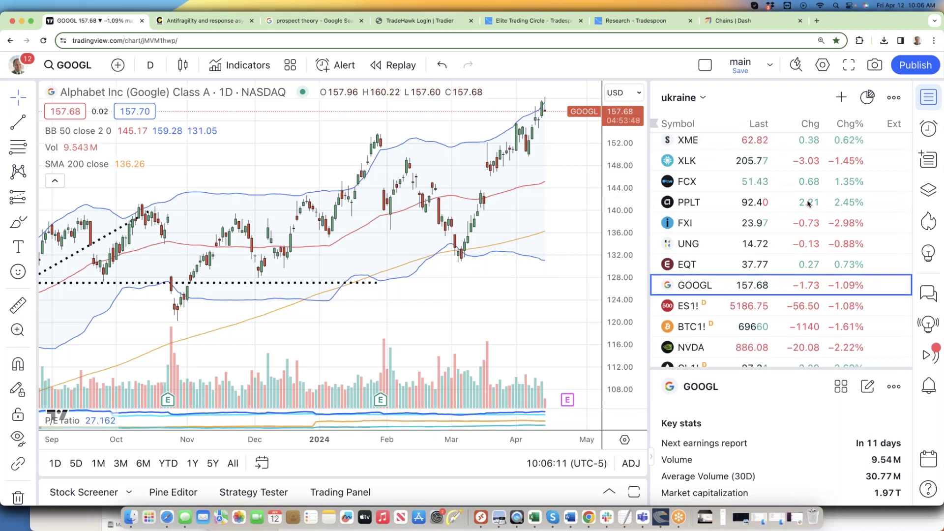
{"action": "scroll", "coordinate": [807, 204], "scroll_direction": "up", "scroll_amount": 5}
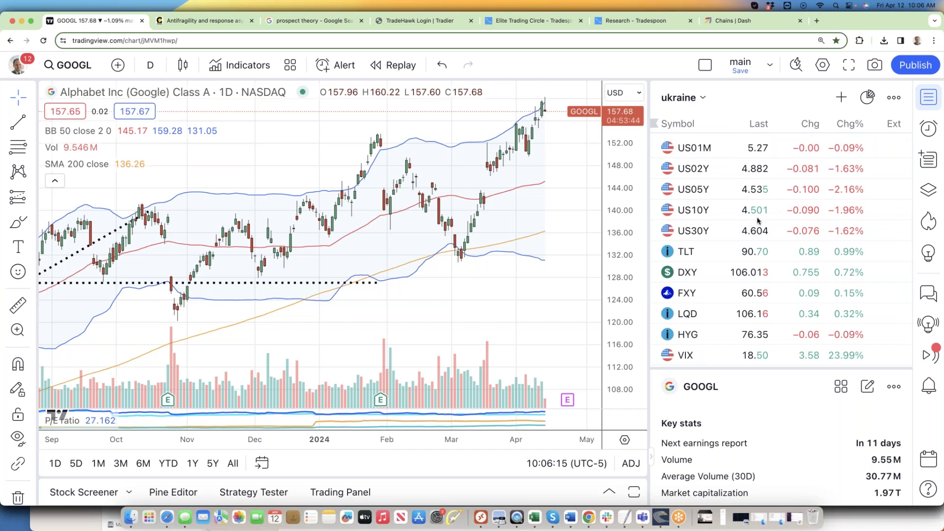
{"action": "scroll", "coordinate": [757, 221], "scroll_direction": "down", "scroll_amount": 2}
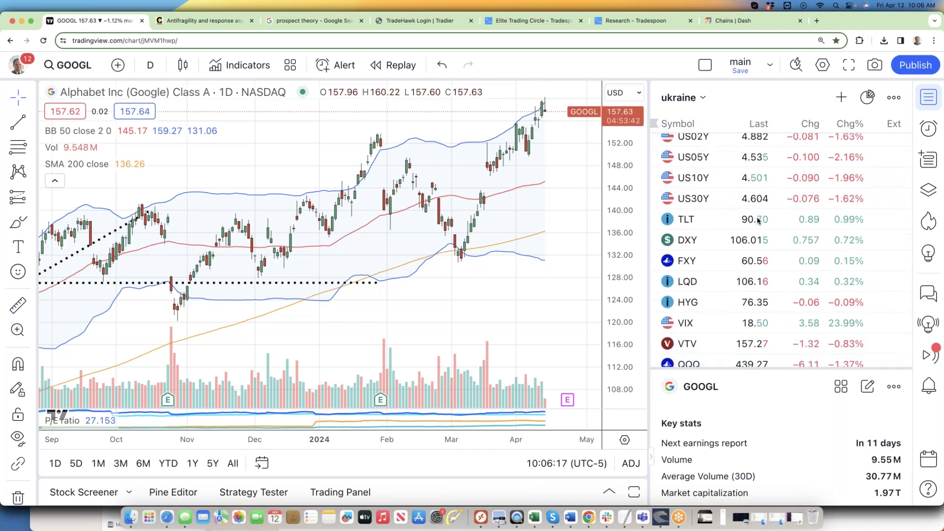
{"action": "scroll", "coordinate": [757, 221], "scroll_direction": "down", "scroll_amount": 2}
{"action": "scroll", "coordinate": [757, 221], "scroll_direction": "down", "scroll_amount": 2}
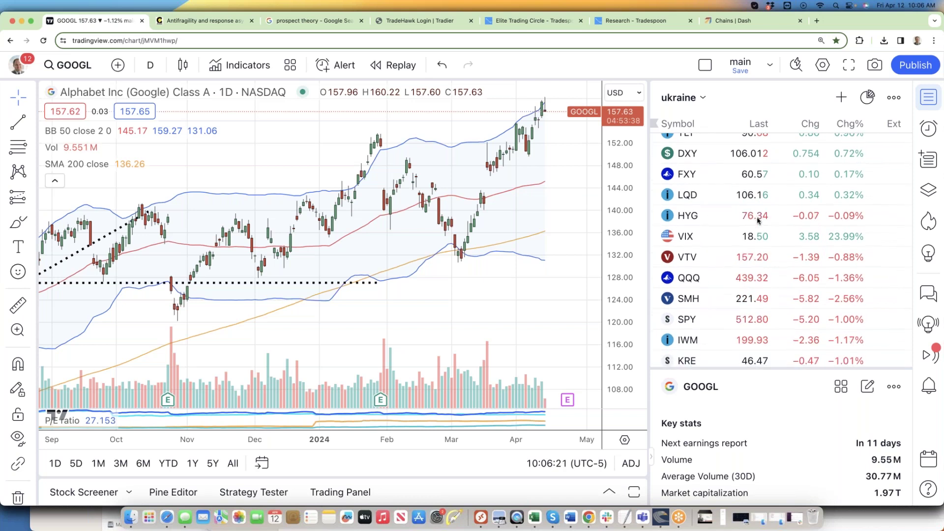
{"action": "scroll", "coordinate": [757, 220], "scroll_direction": "down", "scroll_amount": 1}
{"action": "scroll", "coordinate": [757, 221], "scroll_direction": "down", "scroll_amount": 1}
{"action": "left_click", "coordinate": [711, 297]}
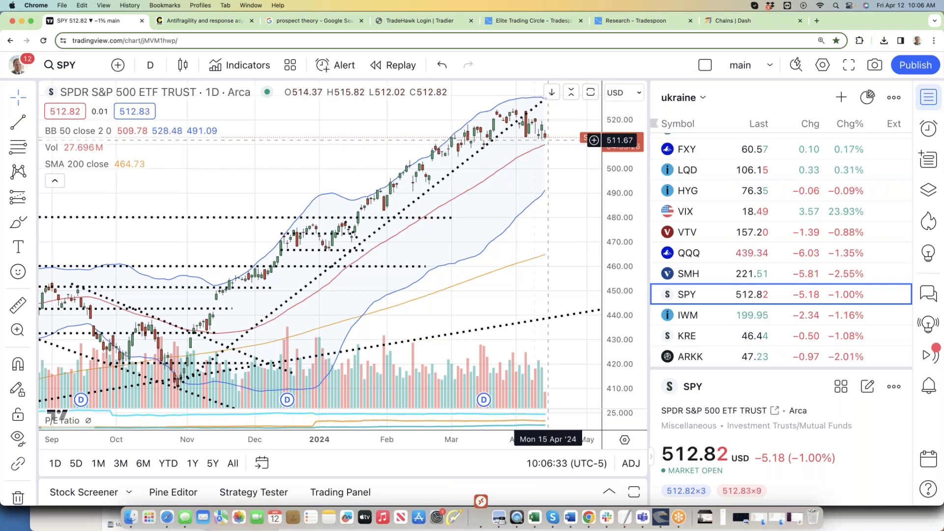
{"action": "left_click", "coordinate": [701, 252]}
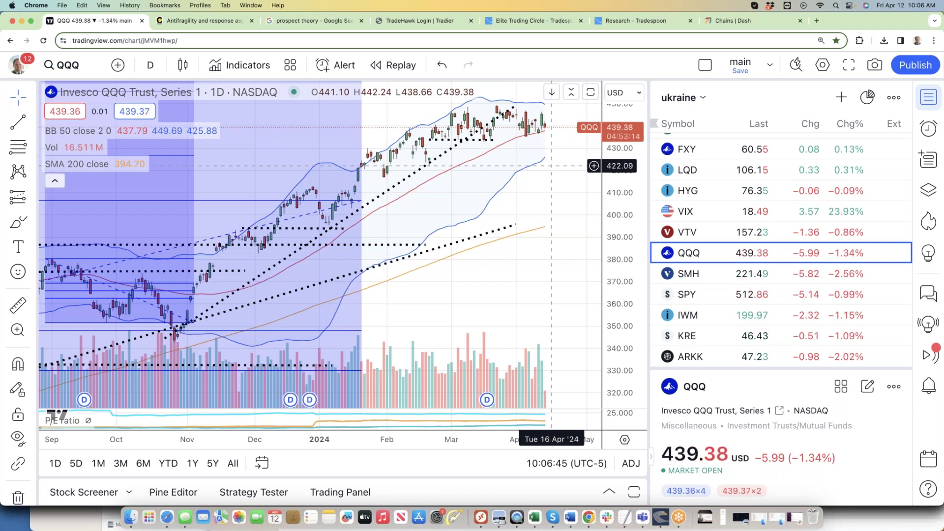
- Display the VIX chart, and load UVXY through the symbol search
{"action": "left_click", "coordinate": [715, 212]}
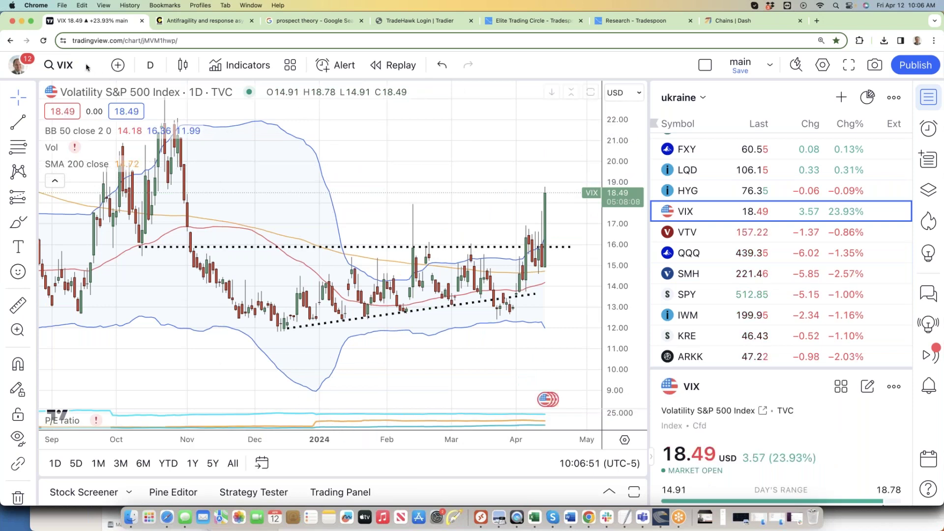
{"action": "left_click", "coordinate": [64, 66]}
{"action": "type", "text": "UVXY"}
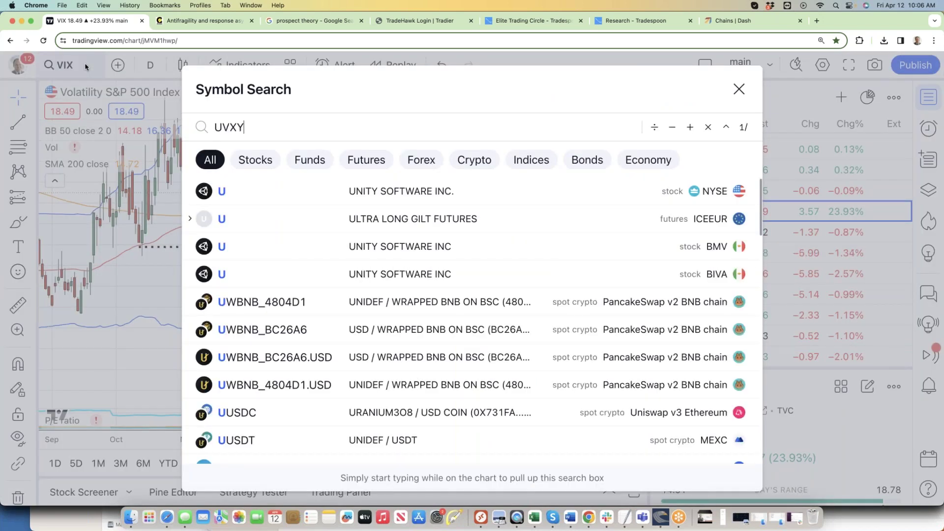
{"action": "key", "text": "Return"}
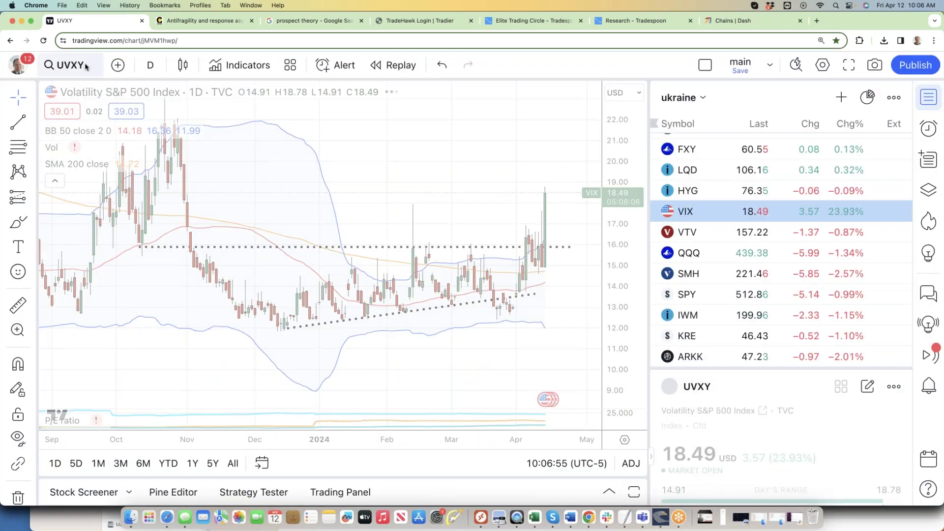